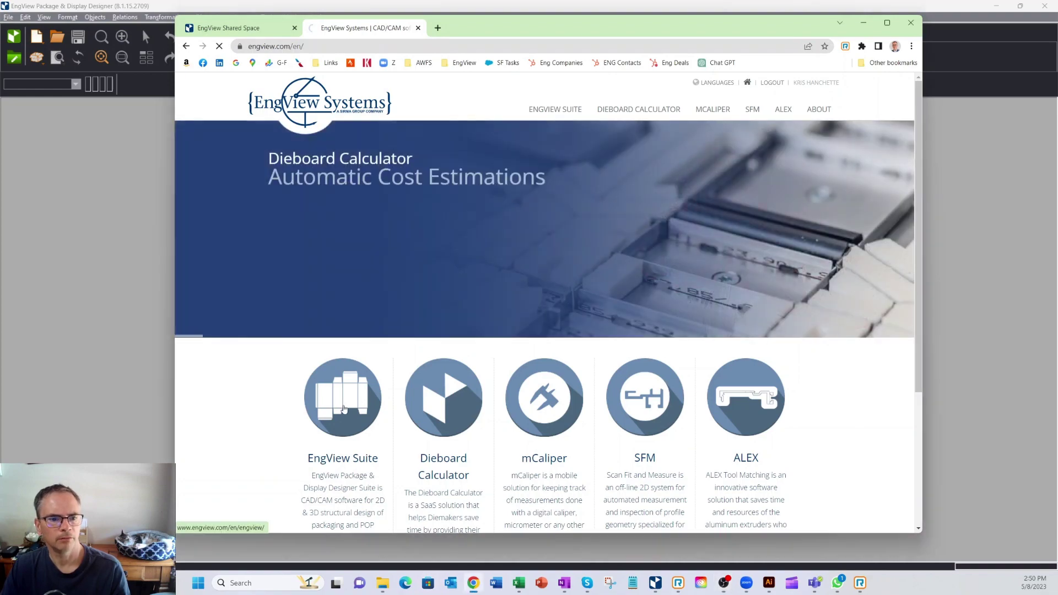
- Visit the EngView Suite 10-Day Free Trial form, then return to Package & Display Designer
left_click(344, 408)
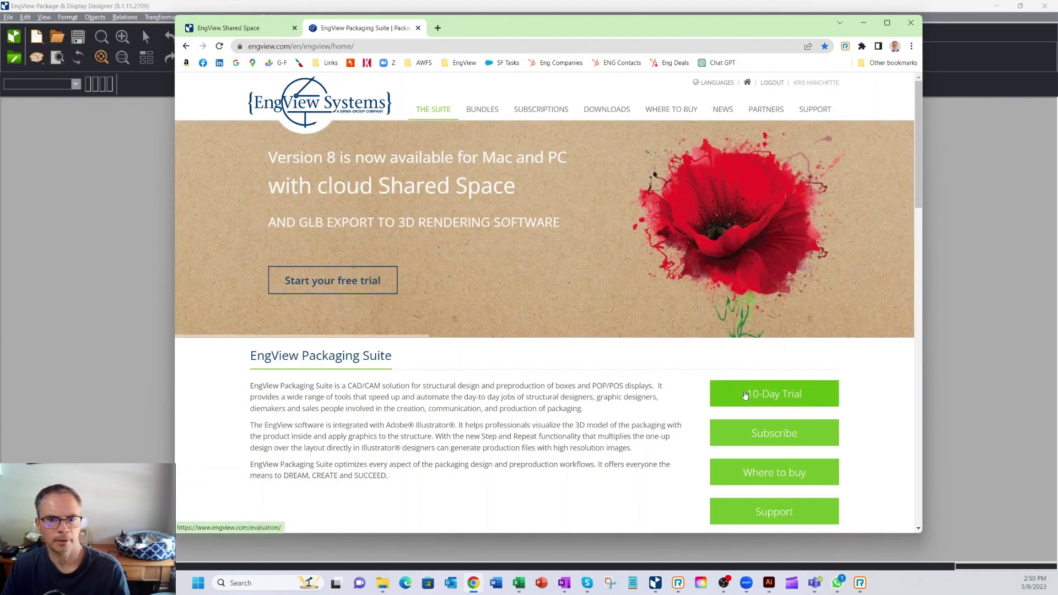
left_click(764, 394)
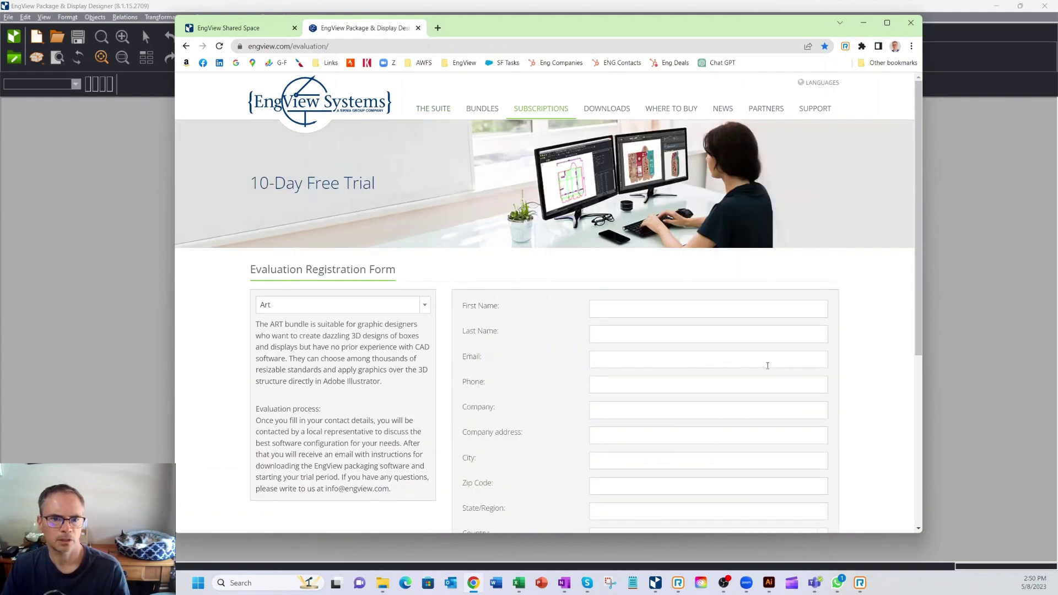
scroll(771, 375, "down", 5)
scroll(783, 381, "up", 2)
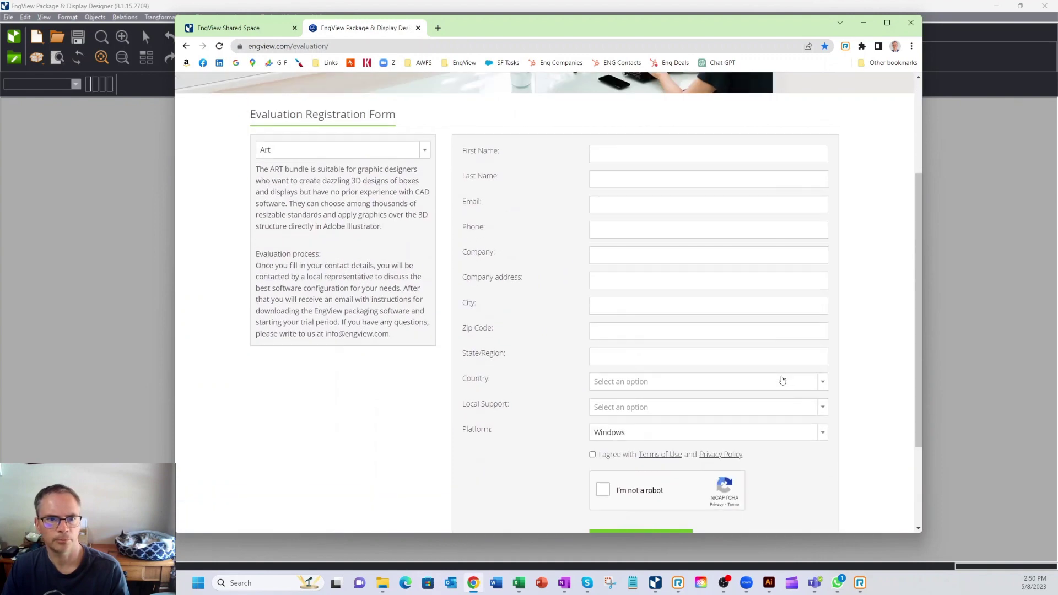
scroll(783, 381, "up", 3)
left_click(138, 168)
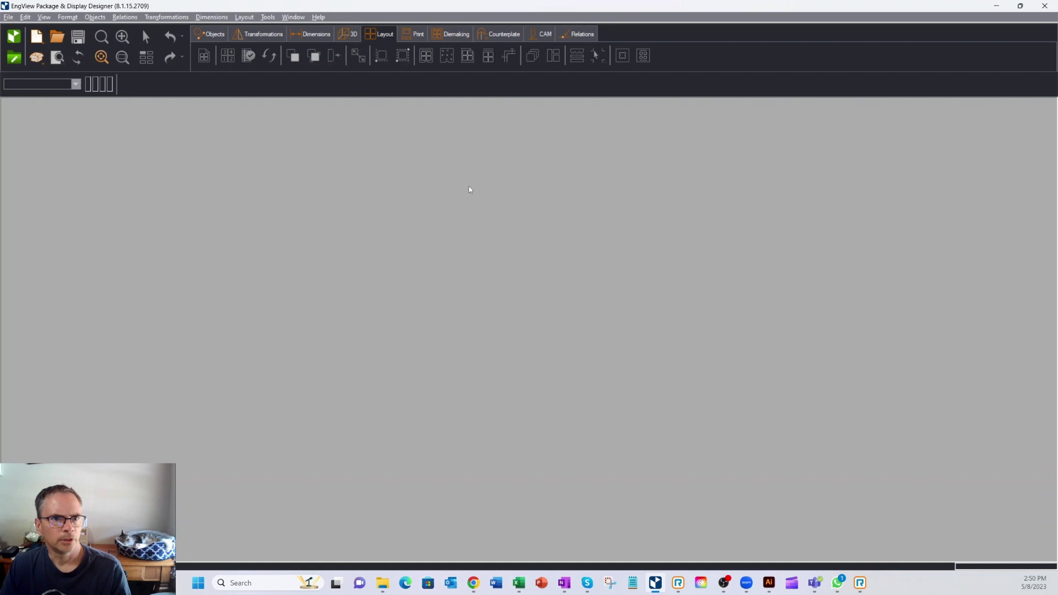
- Open the Packaging Library Index and drill into Folding Carton down to EVF112 Tuck Lock - Crash Lock
left_click(36, 57)
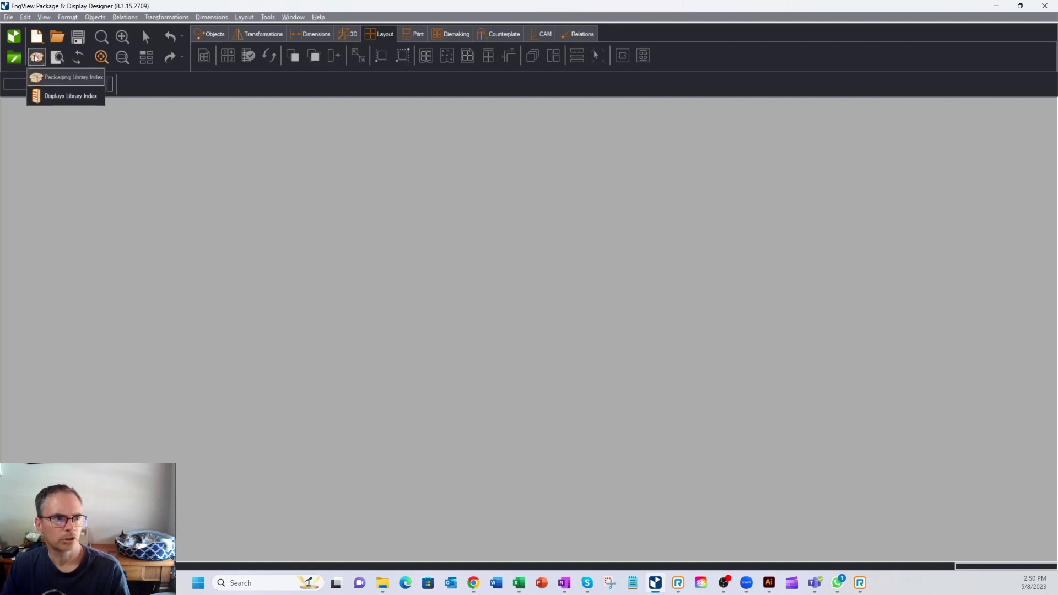
left_click(52, 76)
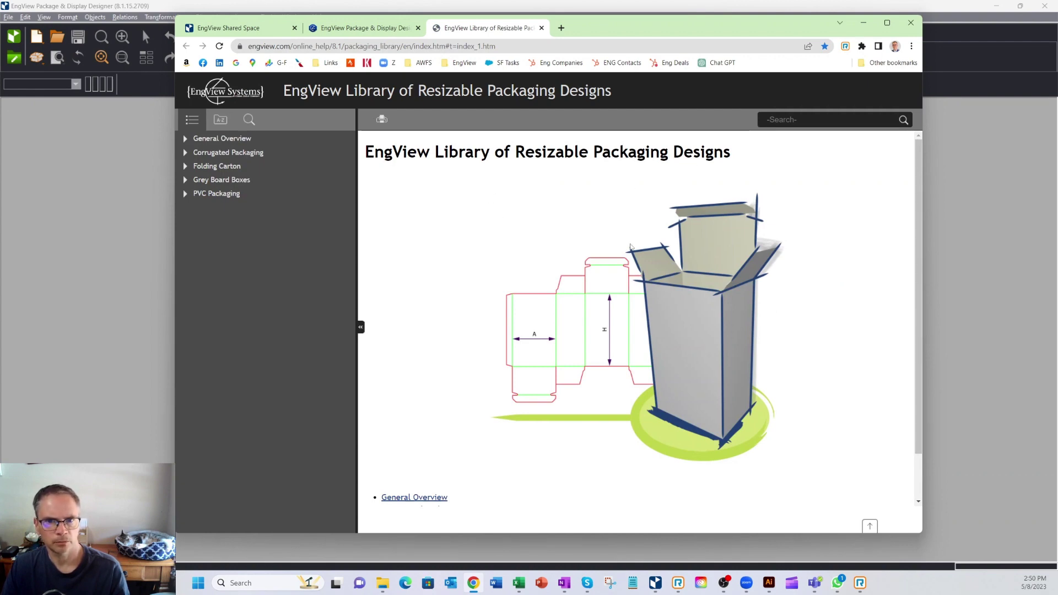
left_click(187, 167)
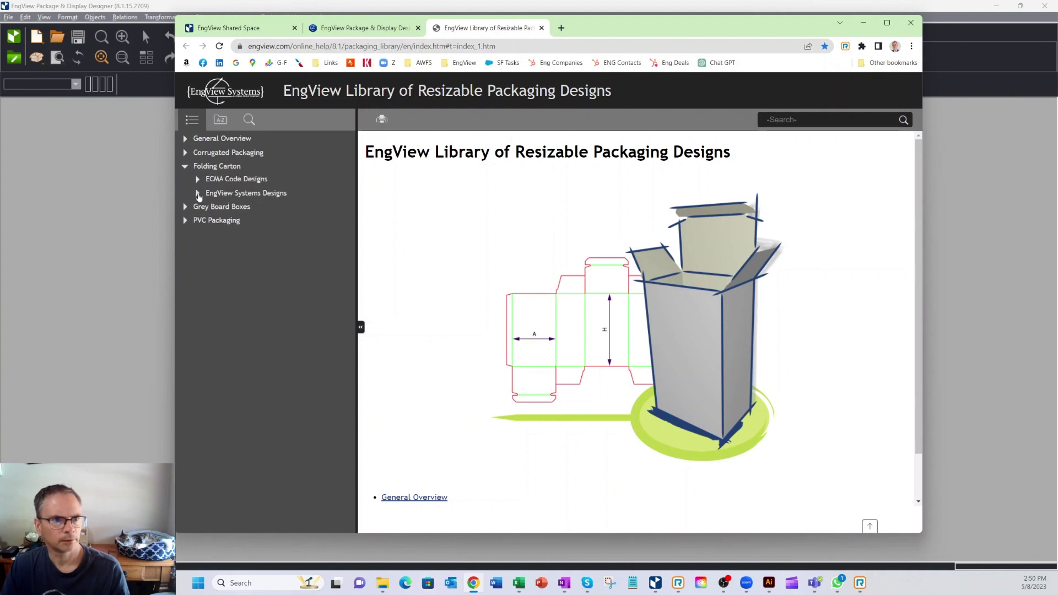
left_click(198, 194)
left_click(210, 206)
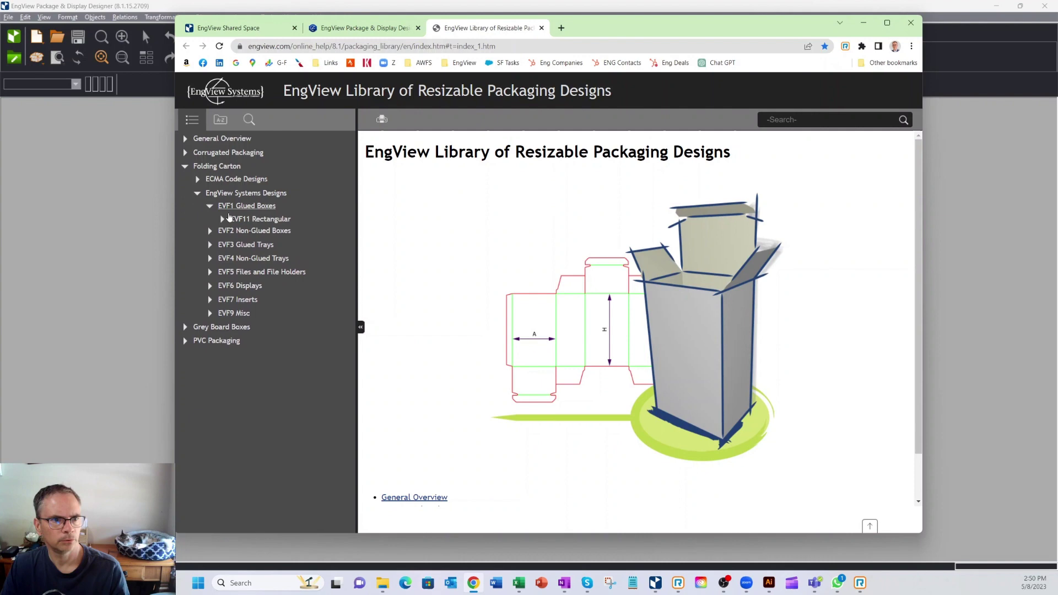
left_click(225, 220)
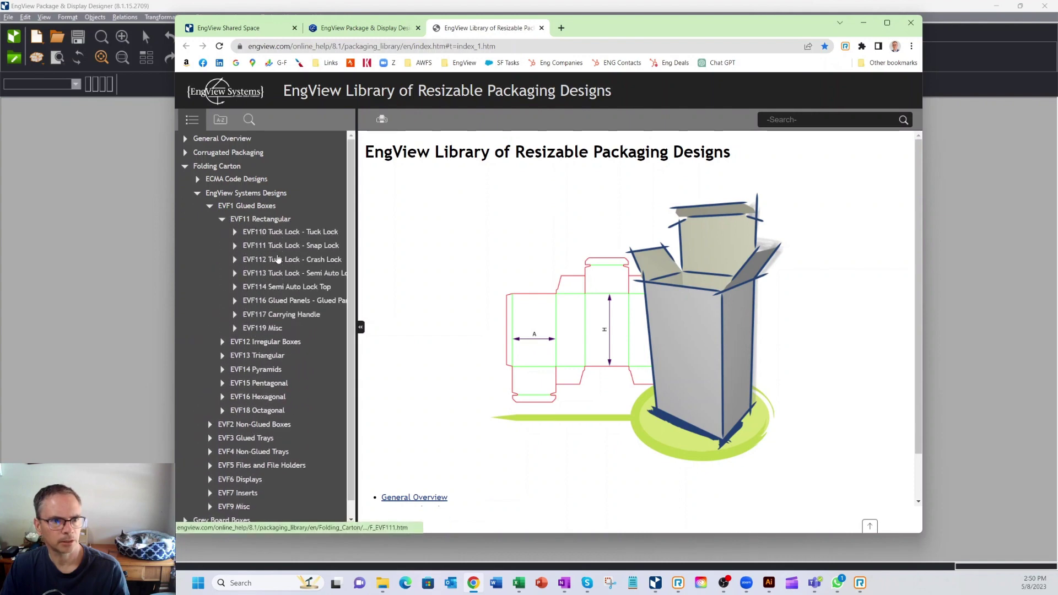
left_click(277, 260)
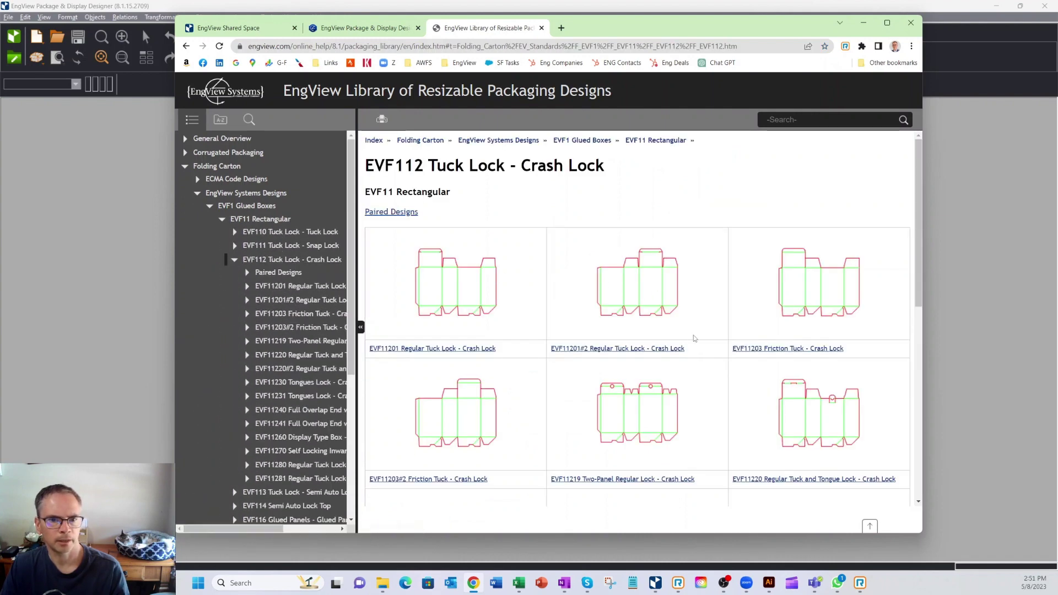
- Open the EVF11201 Regular Tuck Lock - Crash Lock design in EngView Package Designer
scroll(692, 341, "down", 8)
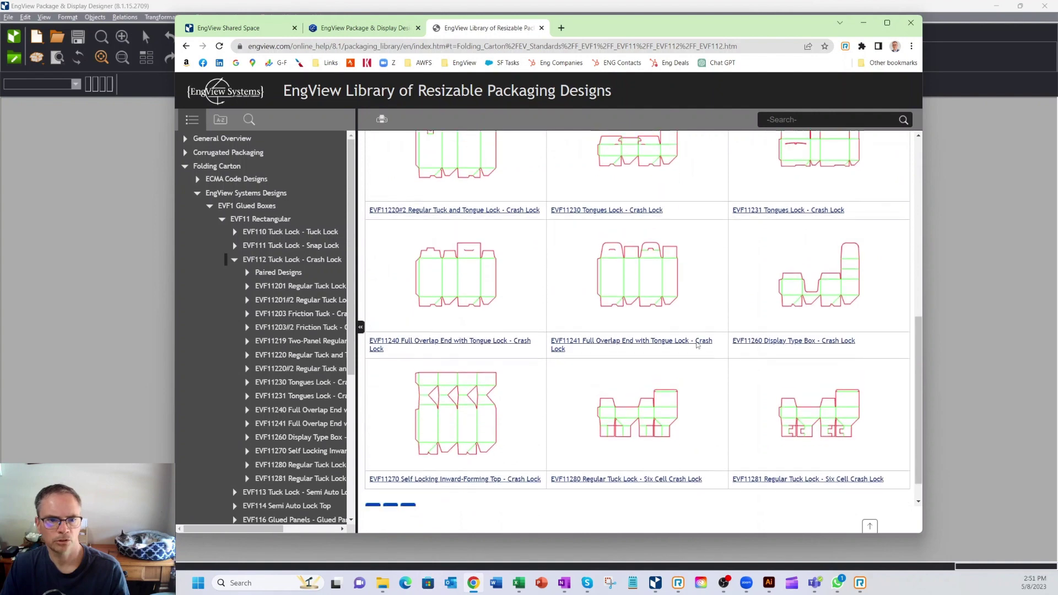
scroll(696, 343, "up", 8)
left_click(432, 349)
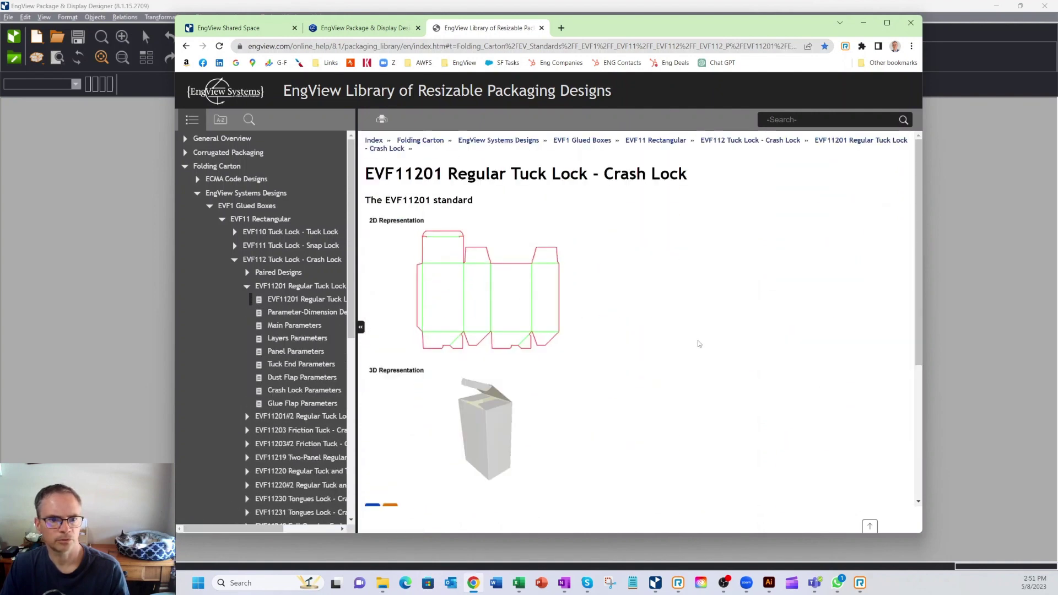
scroll(699, 347, "down", 3)
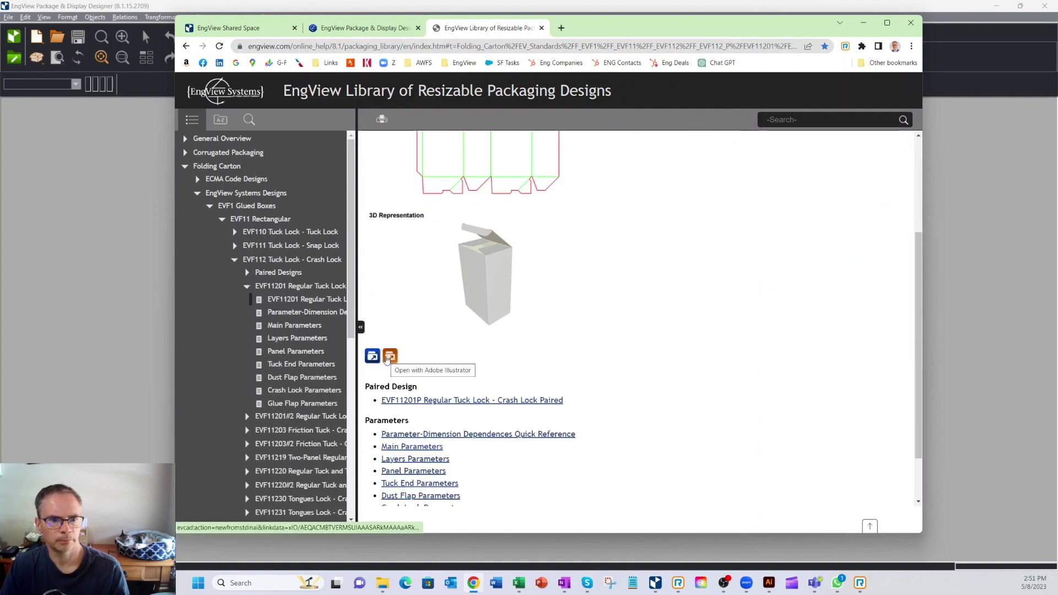
left_click(371, 357)
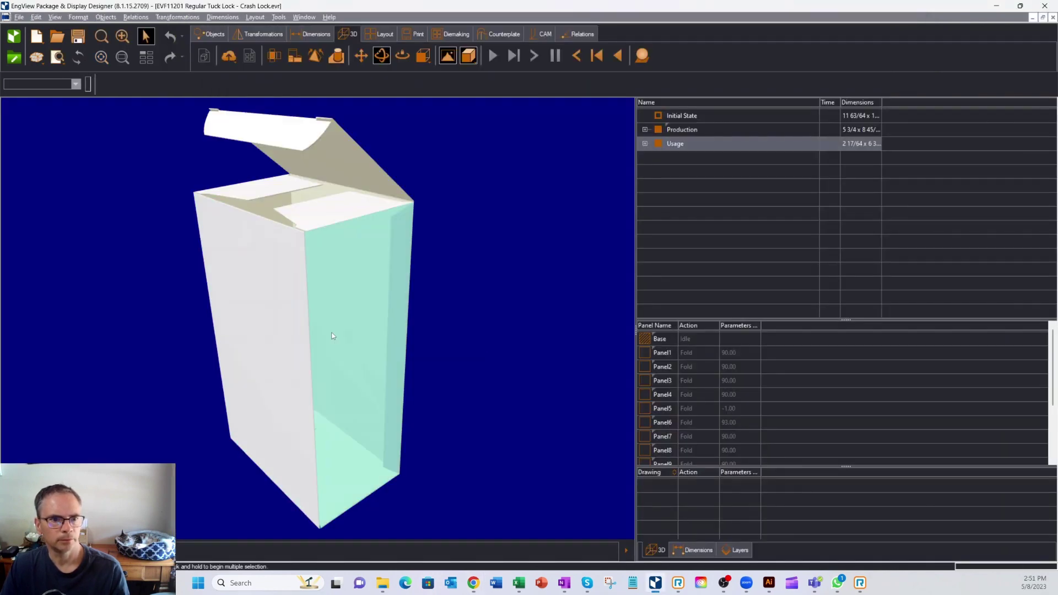
- Inspect the carton in 3D, then switch to the flat dieline and its parameters
left_click_drag(331, 333, 320, 178)
key("ctrl+Tab")
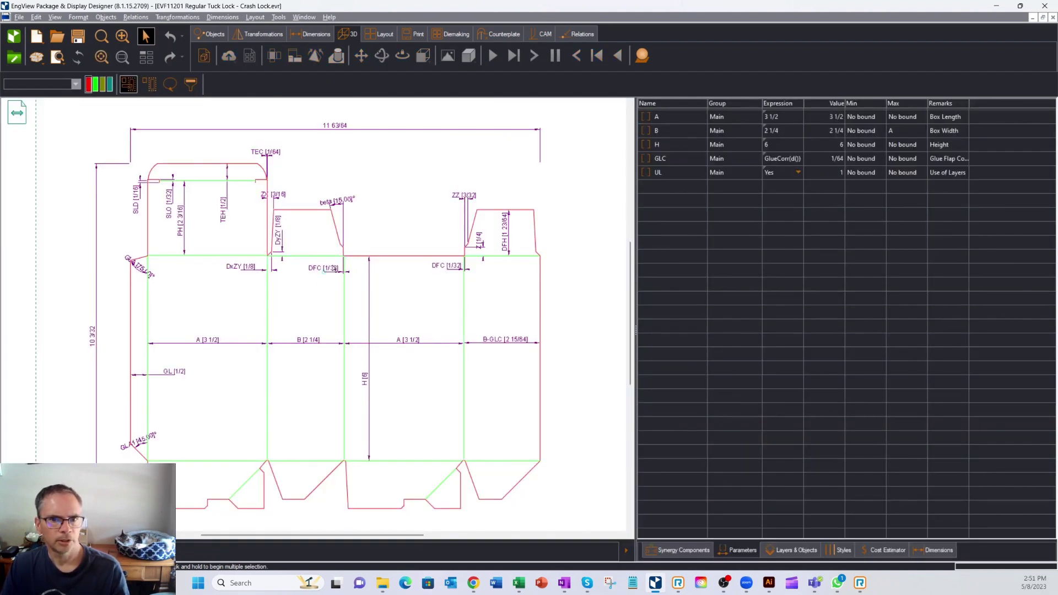
left_click(721, 122)
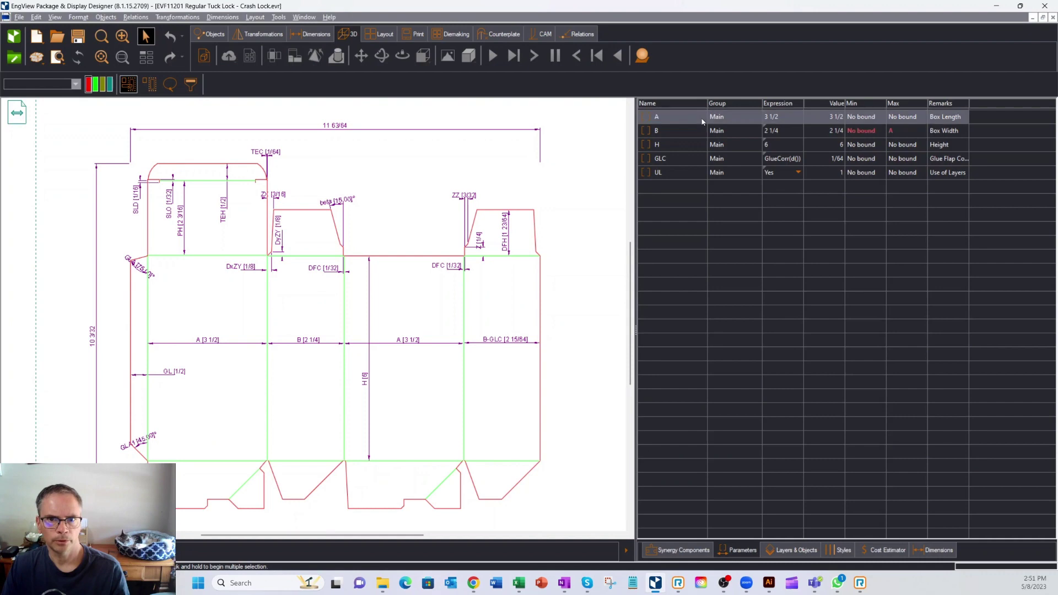
left_click(684, 144)
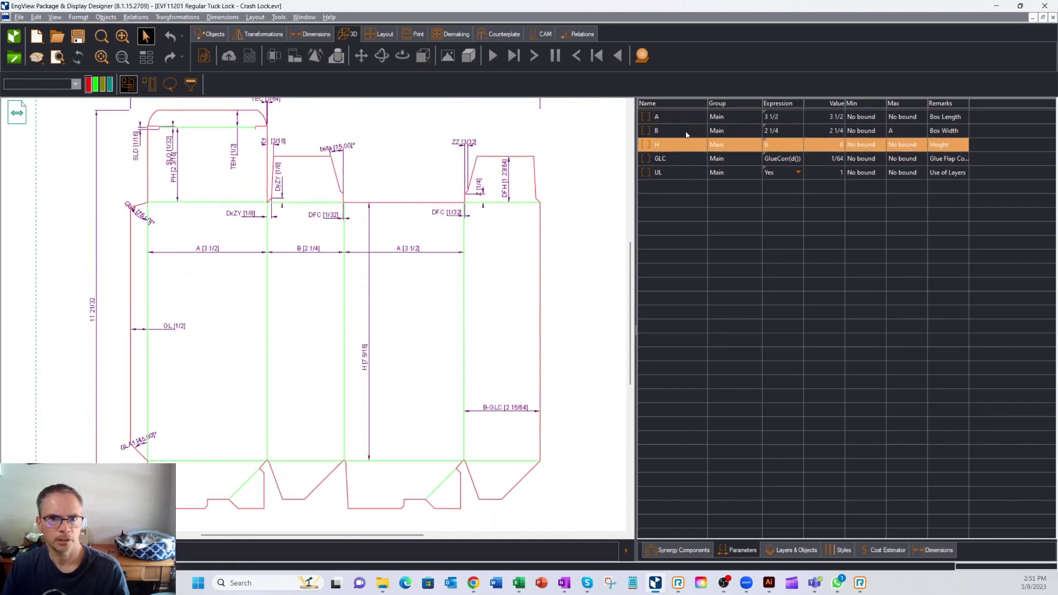
- Set length A to 5, width to 5 and height to 5 1/2, then fit the dieline in view
double_click(786, 117)
type("5")
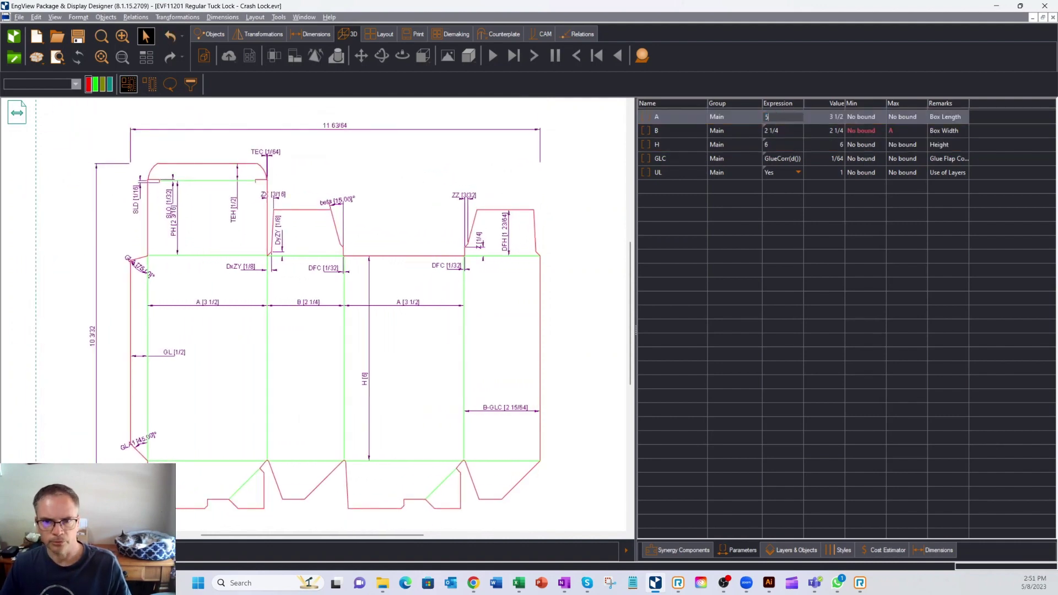
key("Return")
type("5")
key("Return")
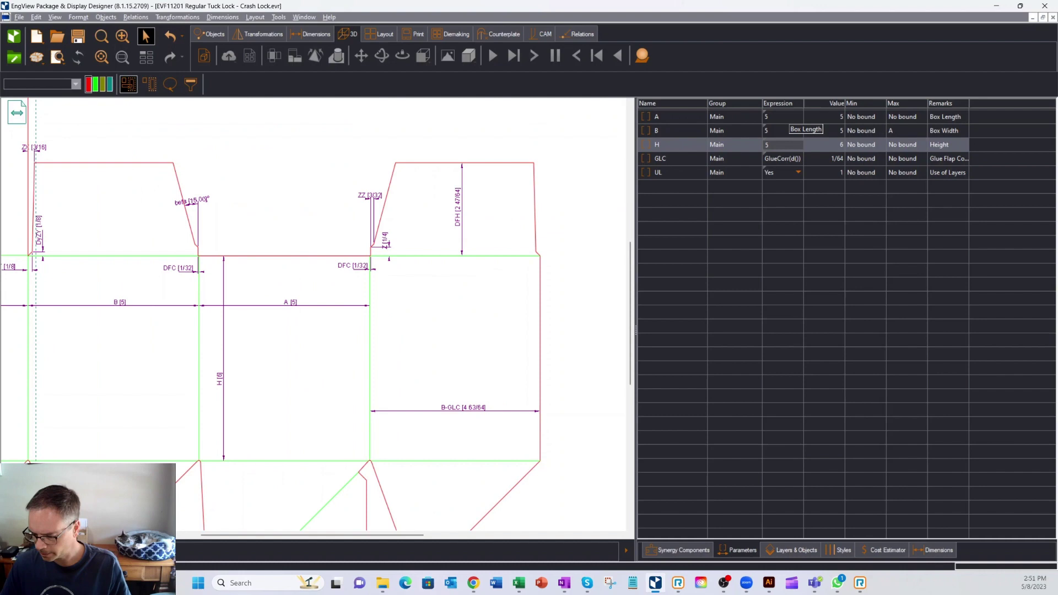
key("Return")
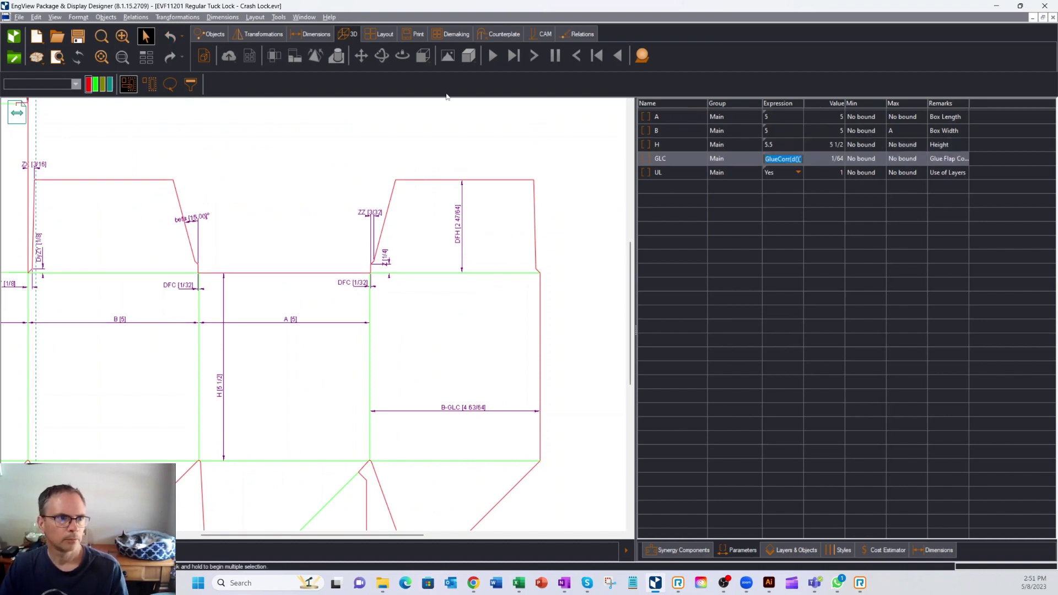
left_click(119, 42)
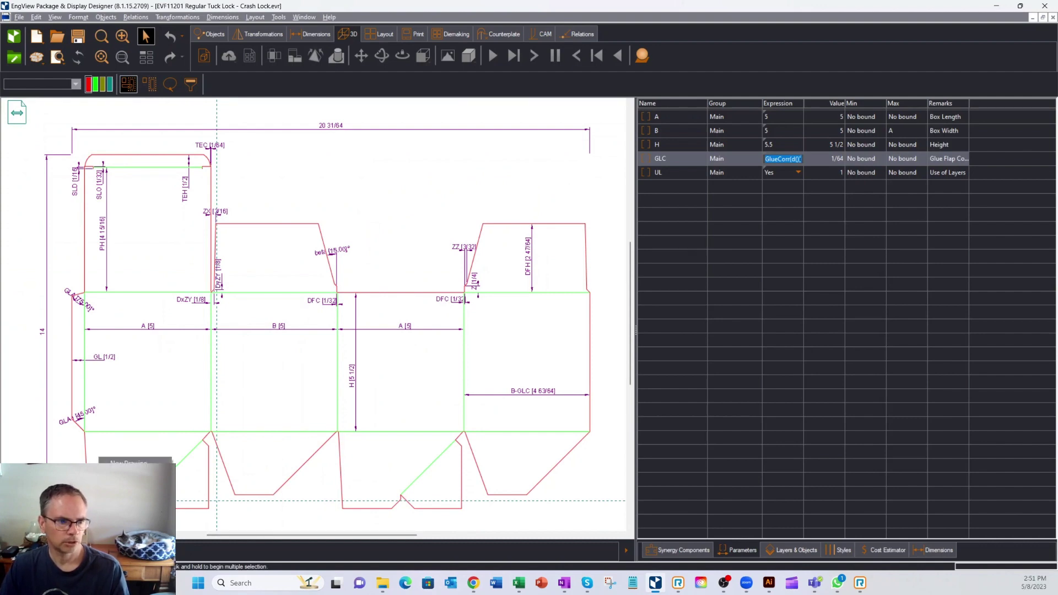
- Set the board material to FBB (UC2) in Drawing Properties and switch to Layout mode
double_click(229, 472)
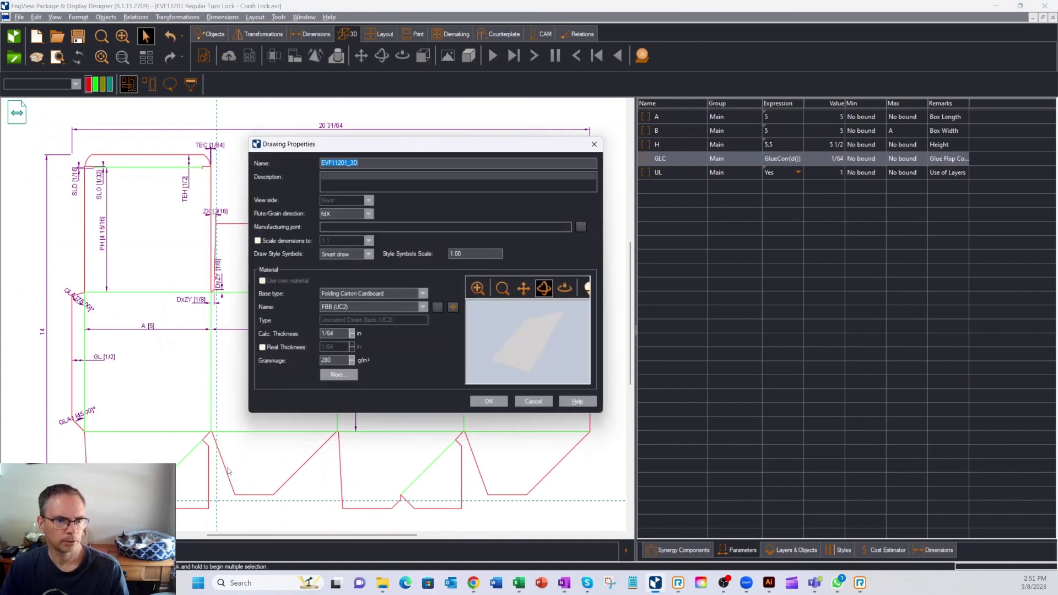
left_click(417, 308)
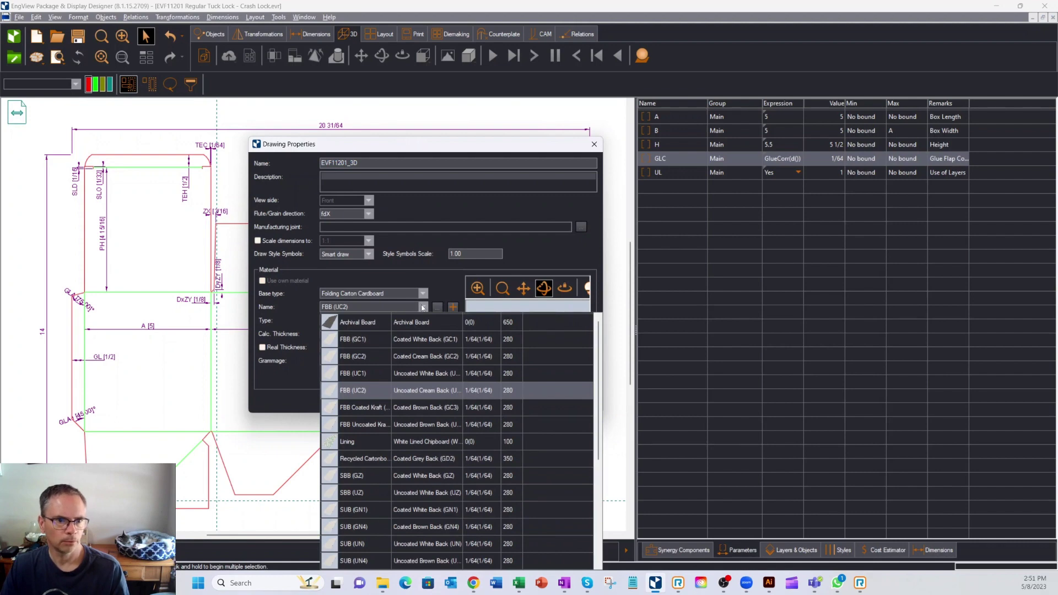
left_click(423, 307)
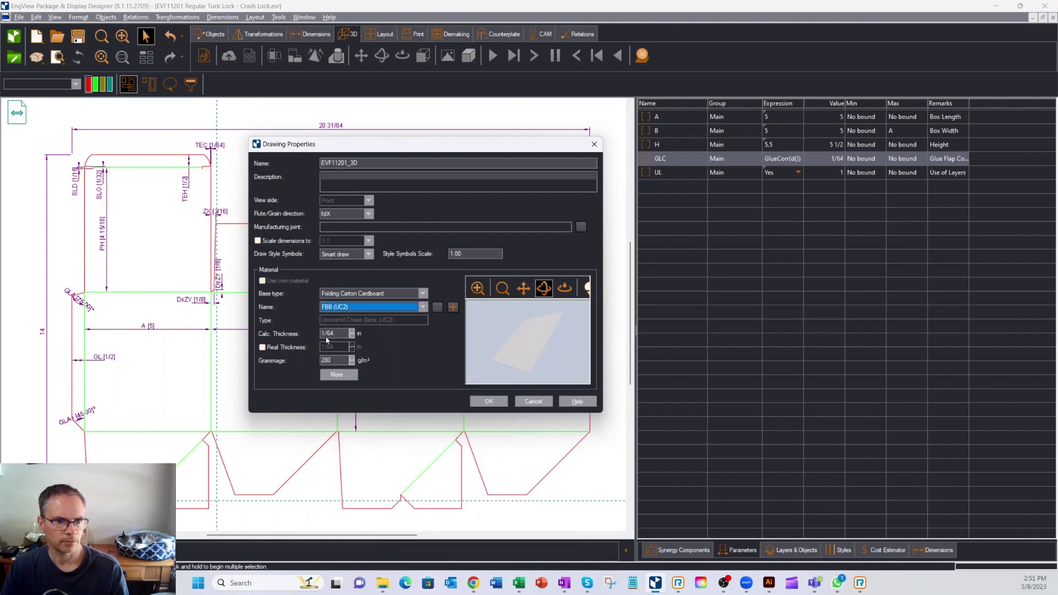
left_click(488, 401)
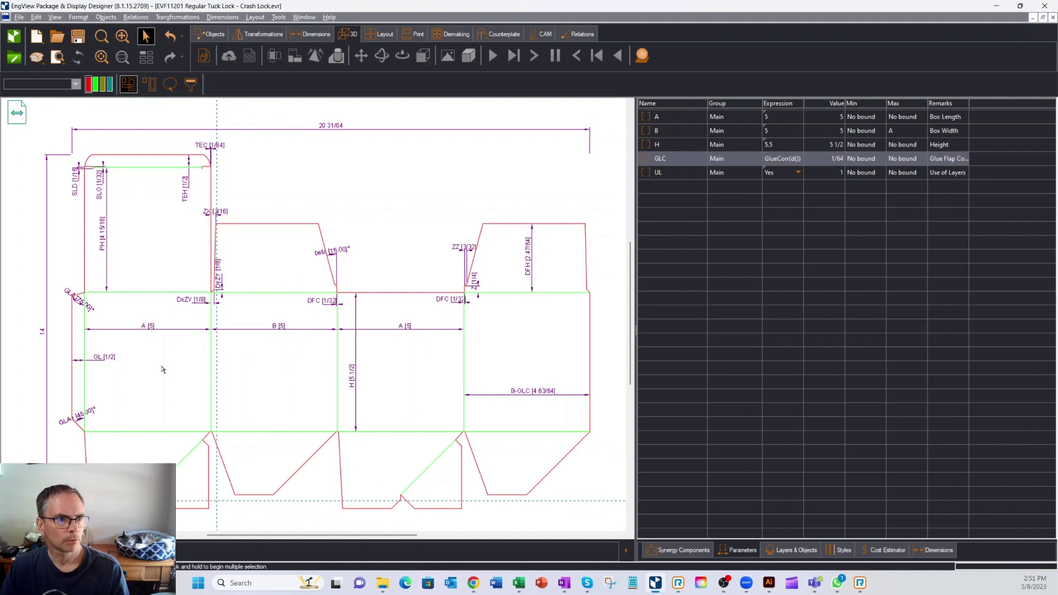
left_click(383, 35)
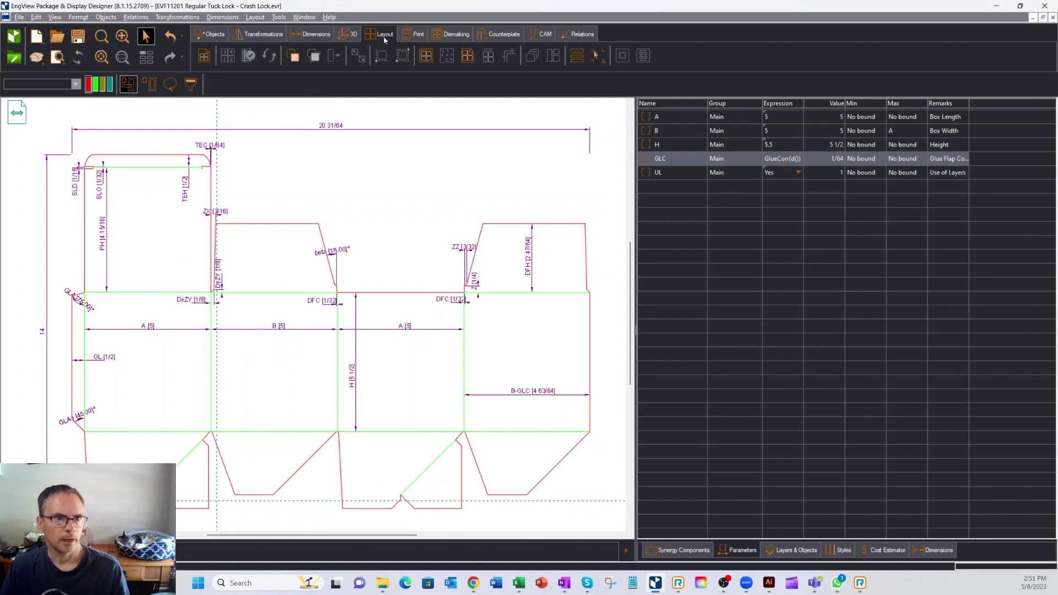
- Nest the carton on the 4x8 sheet with 0.2 spacing and pick the 96 x 48 in variant
left_click(205, 57)
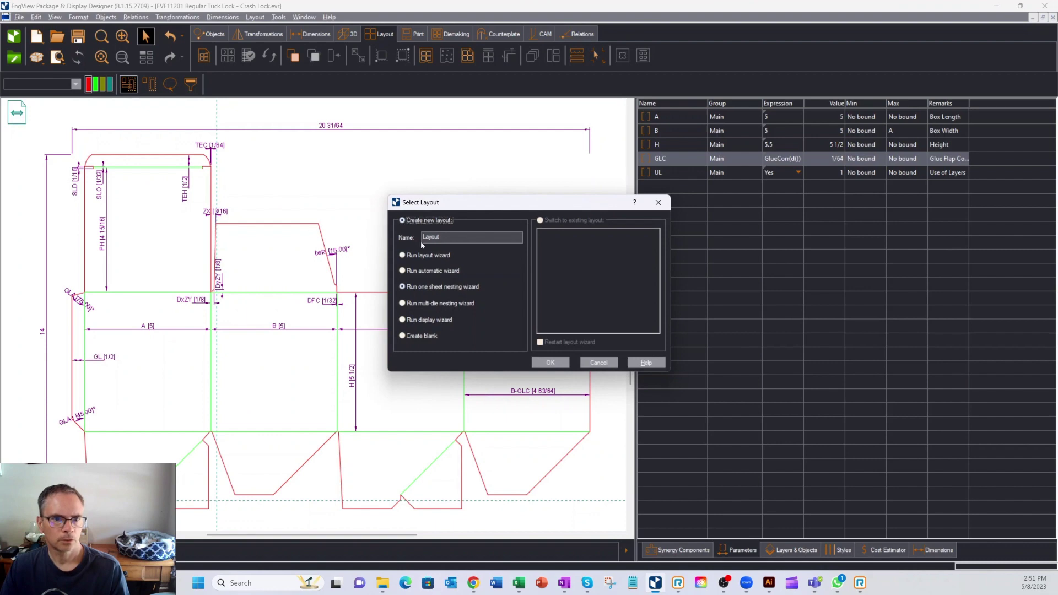
left_click(549, 363)
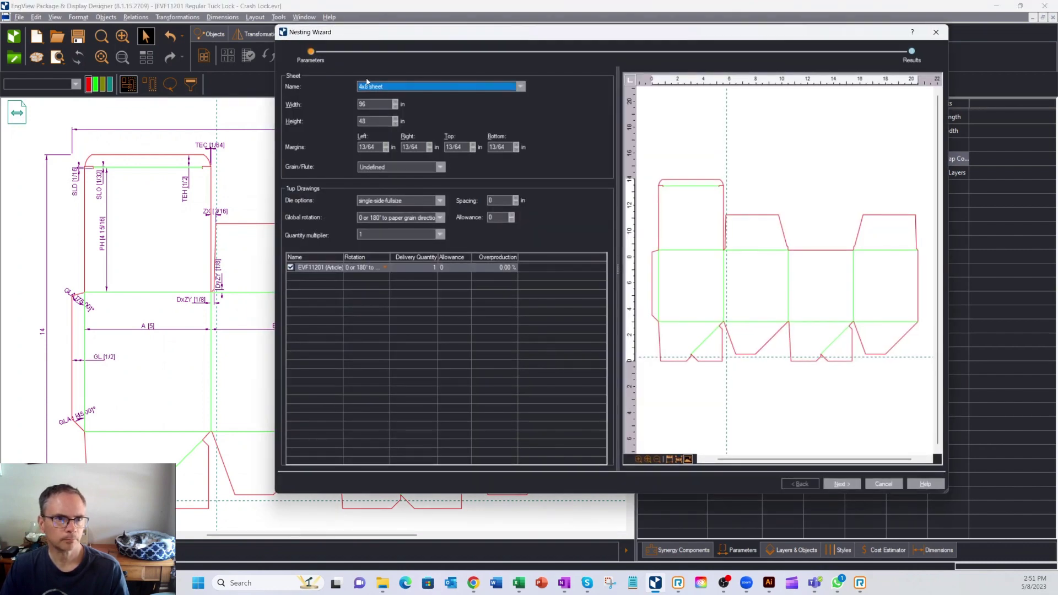
left_click(496, 201)
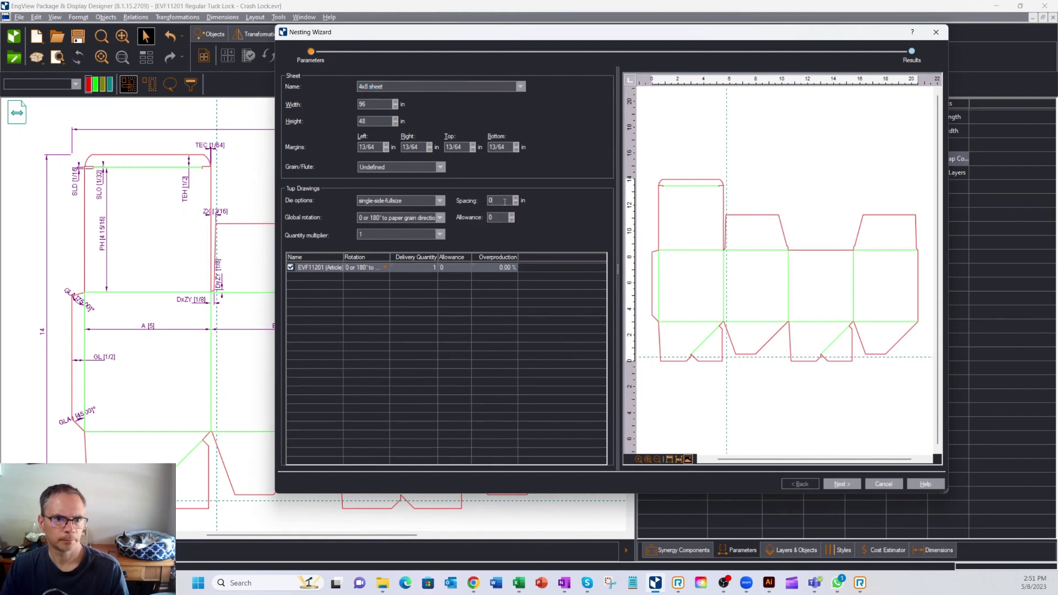
type(".2")
key("Tab")
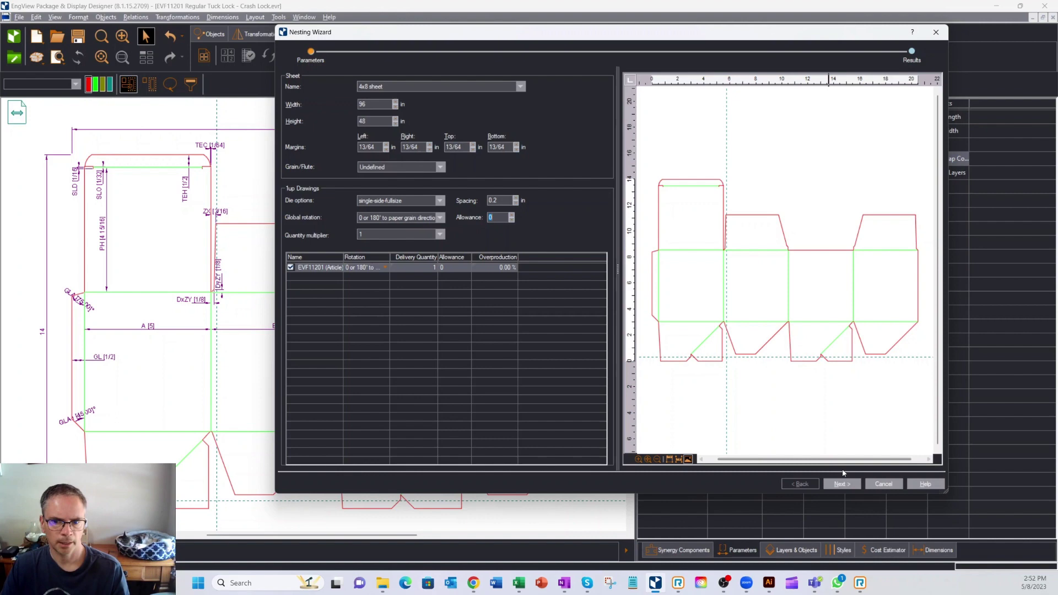
left_click(843, 484)
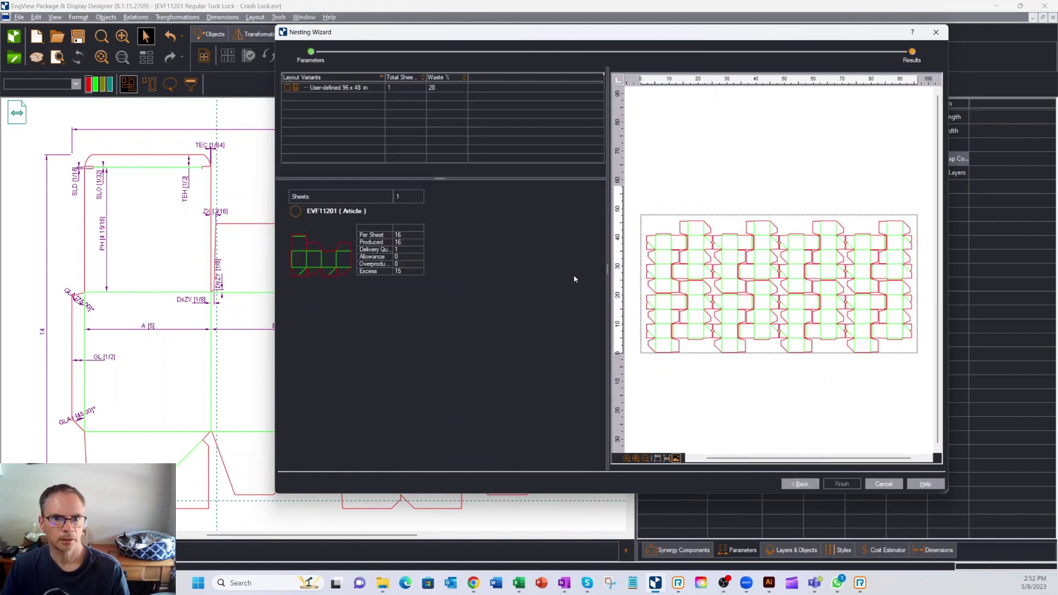
left_click(348, 87)
- Place the 16-up layout, save it as EngView file demo3.evd, and close the document
left_click(843, 484)
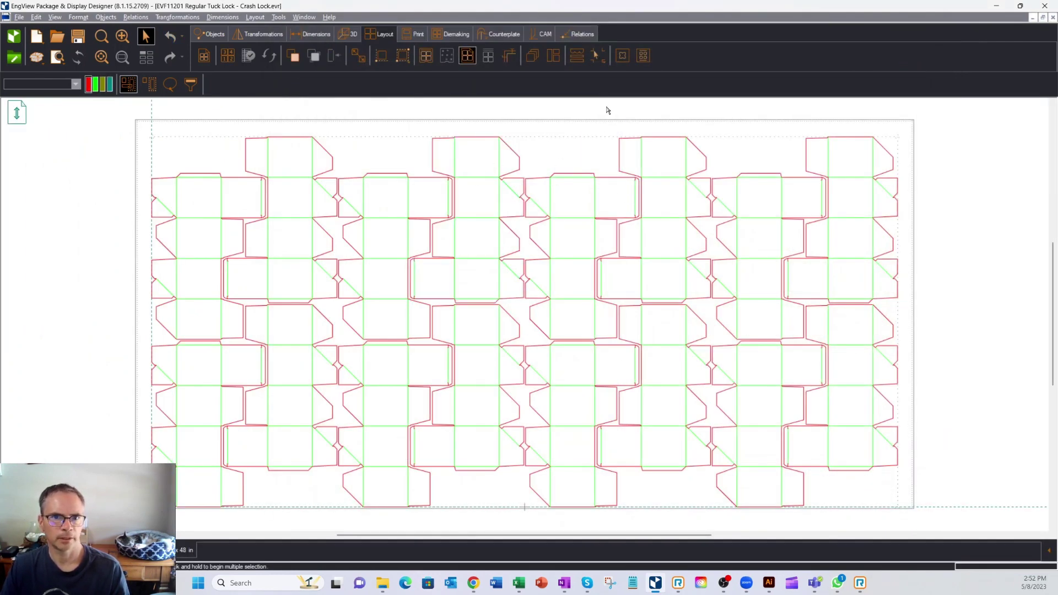
left_click(598, 55)
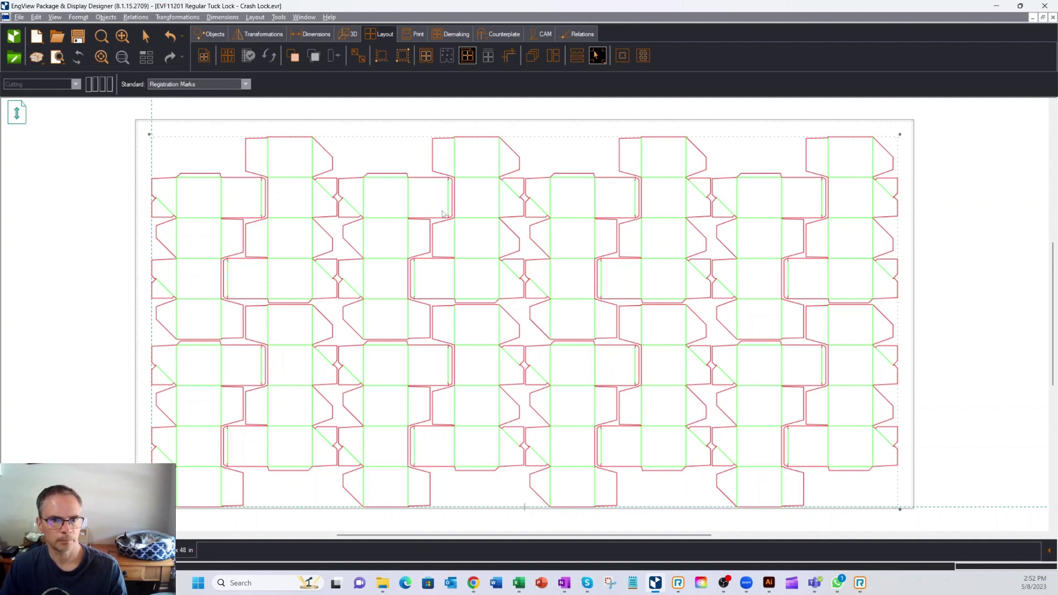
left_click(21, 17)
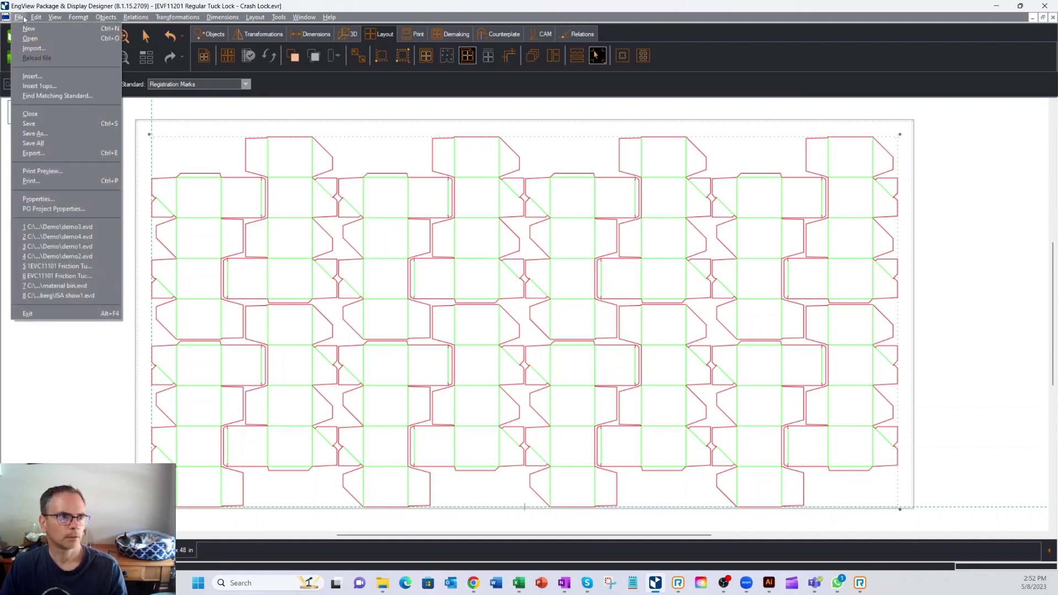
left_click(36, 135)
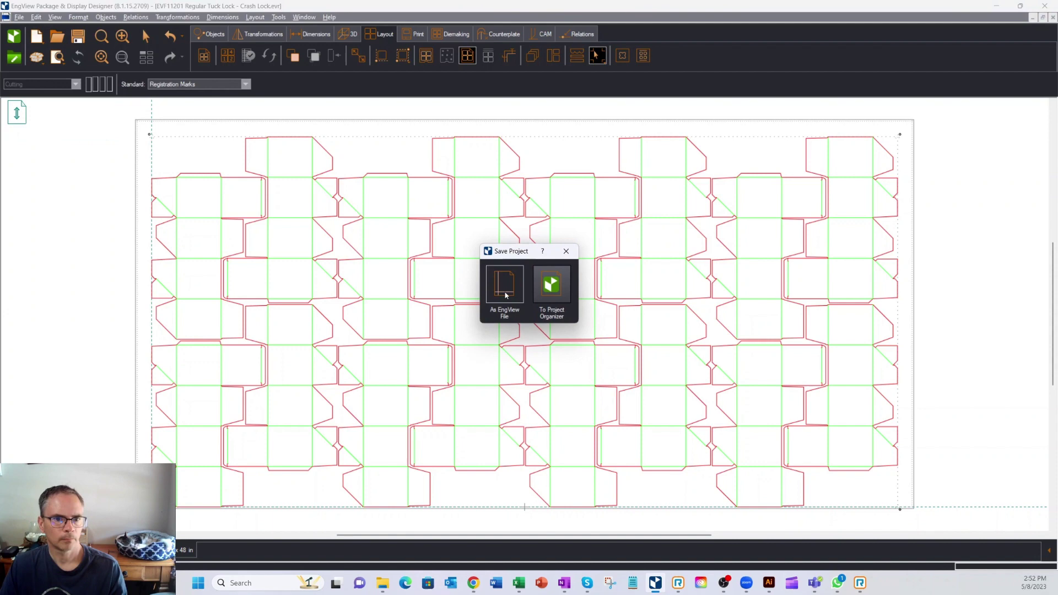
left_click(504, 284)
left_click(414, 228)
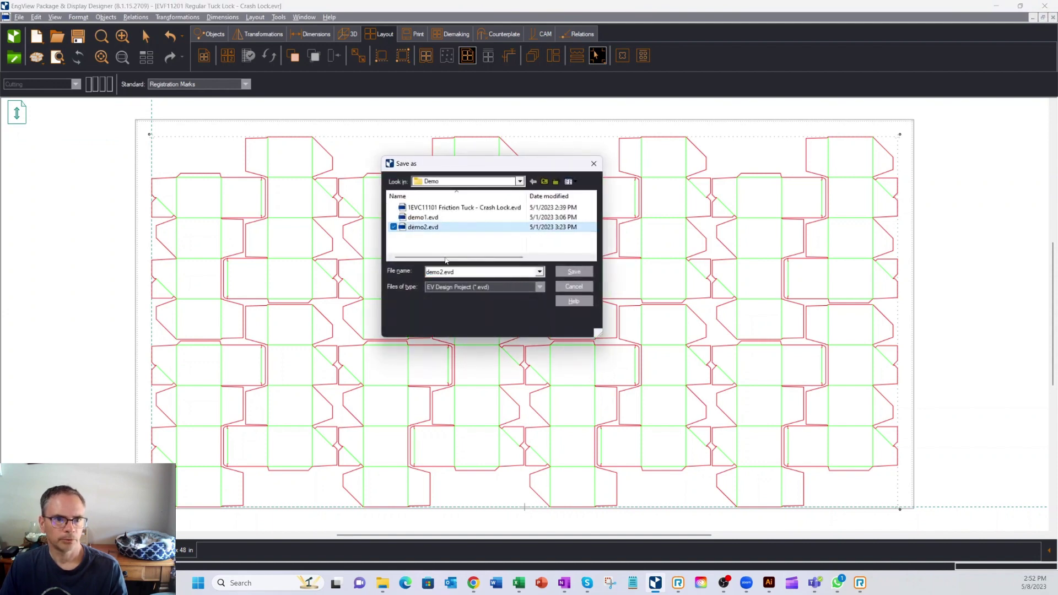
left_click(445, 272)
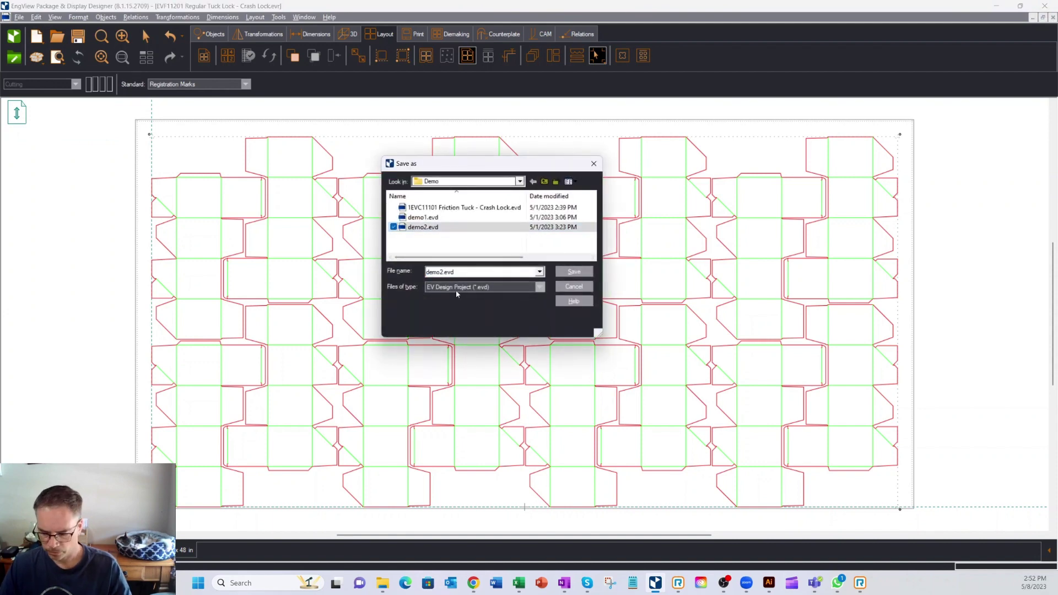
key("BackSpace")
type("3")
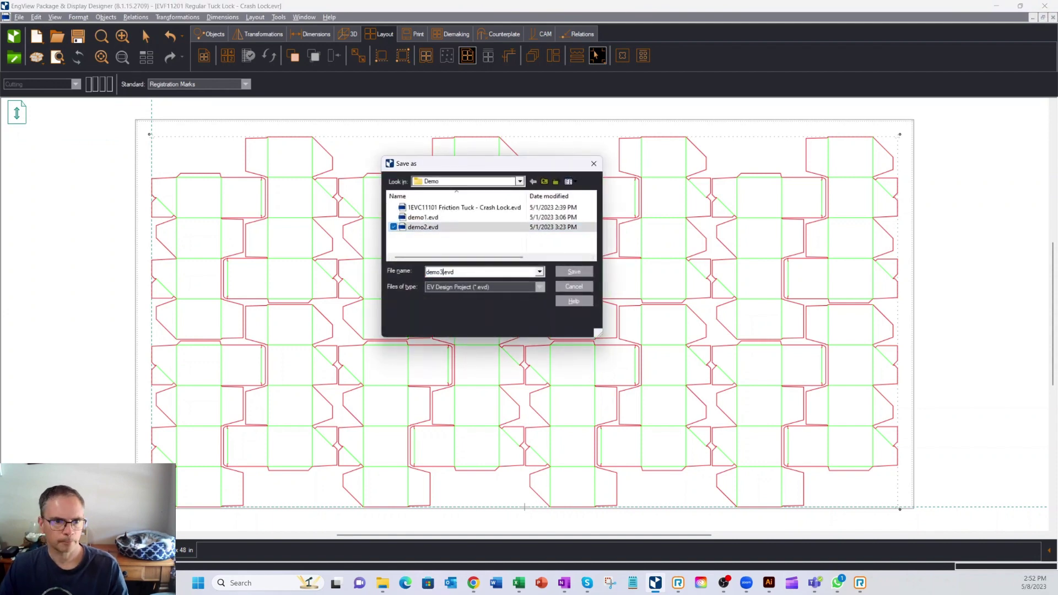
left_click(574, 272)
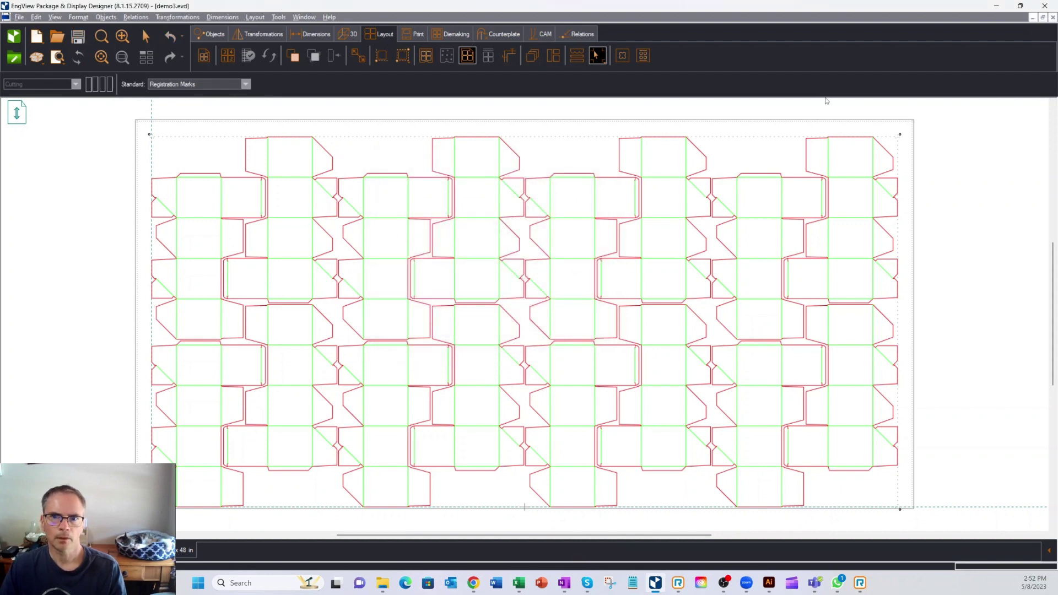
left_click(1053, 18)
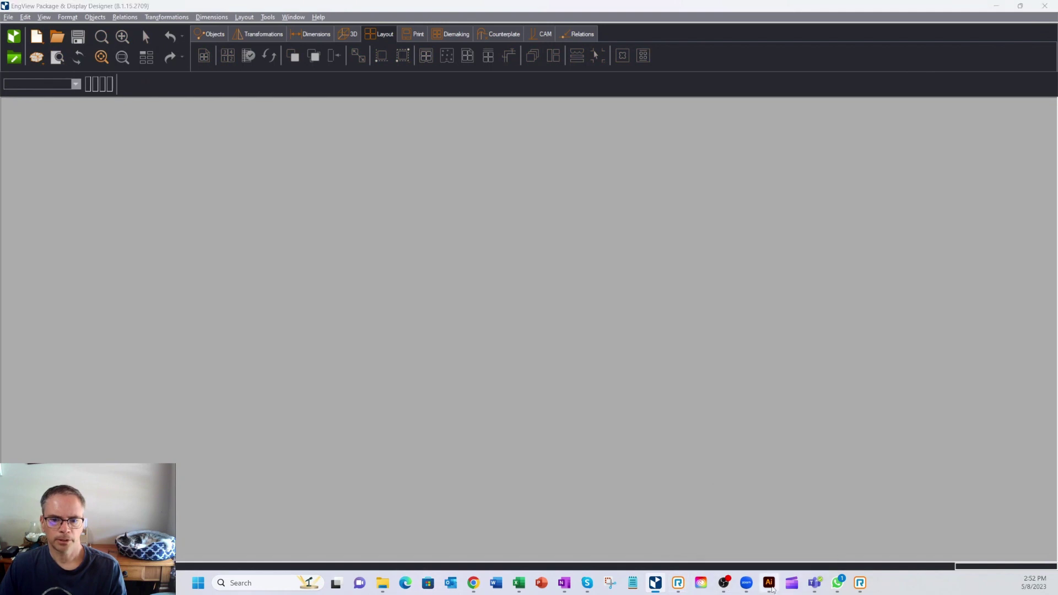
- Open demo3.evd in Illustrator and acknowledge the 3D synchronization notice
left_click(770, 583)
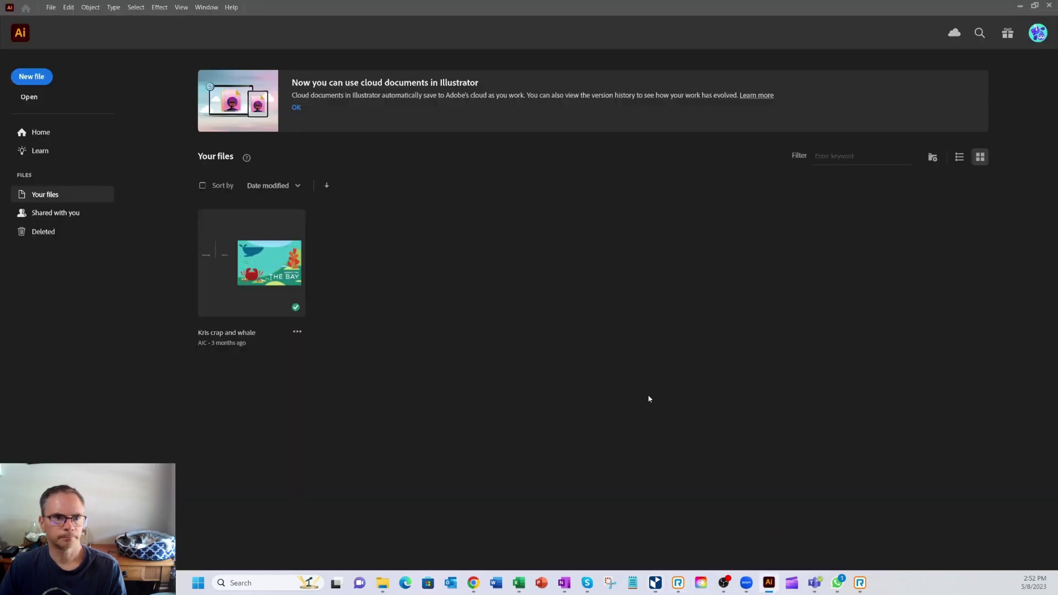
left_click(51, 7)
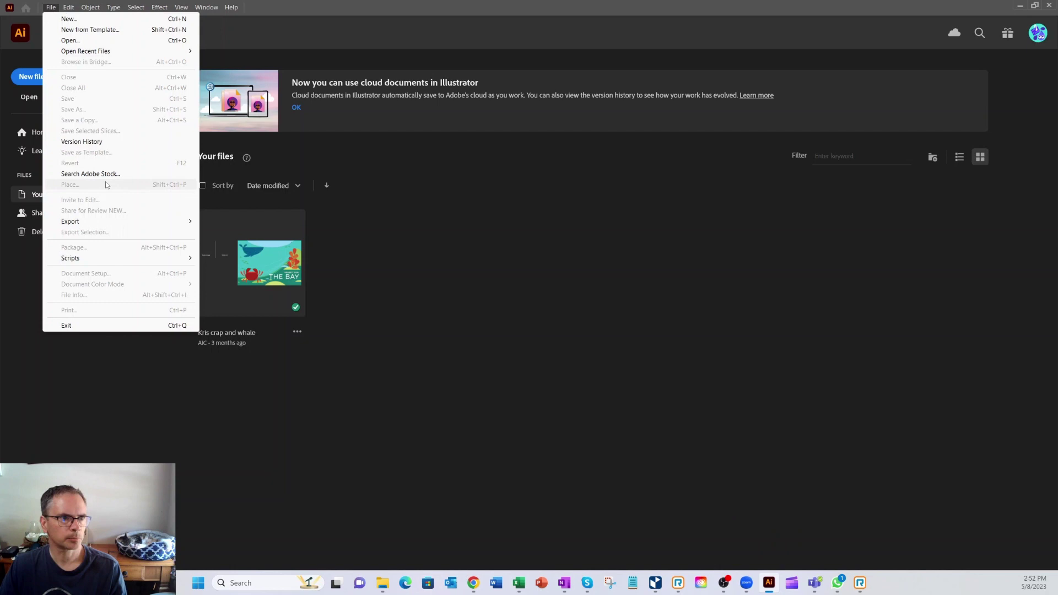
left_click(96, 41)
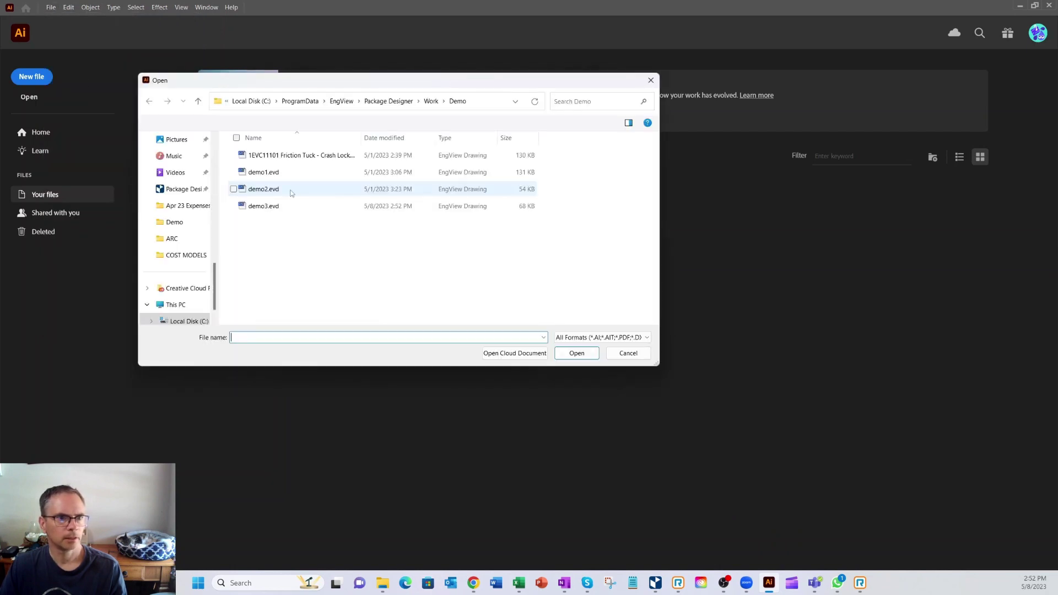
left_click(265, 208)
left_click(576, 355)
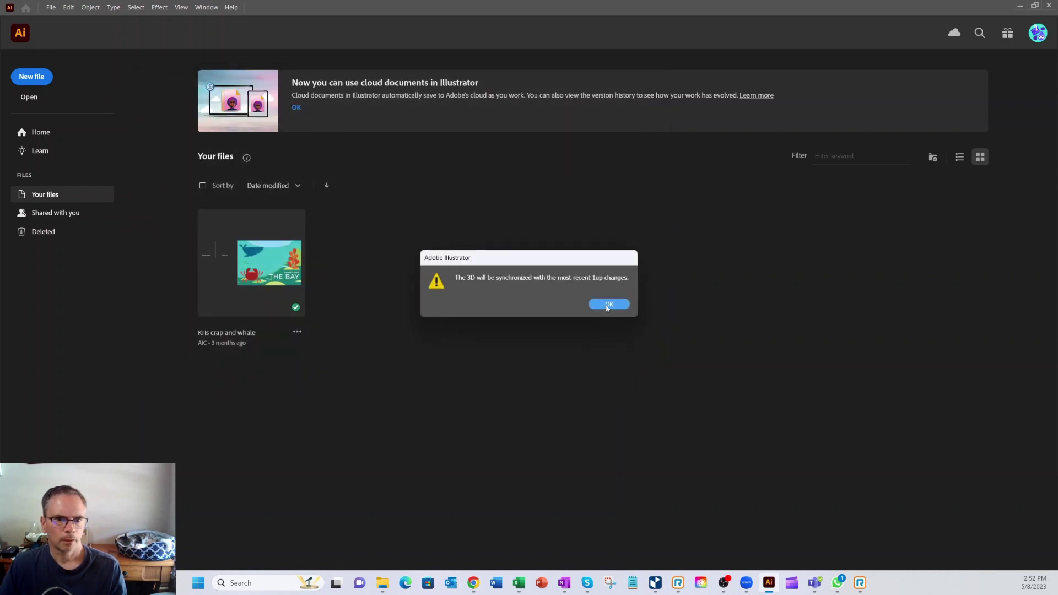
left_click(608, 306)
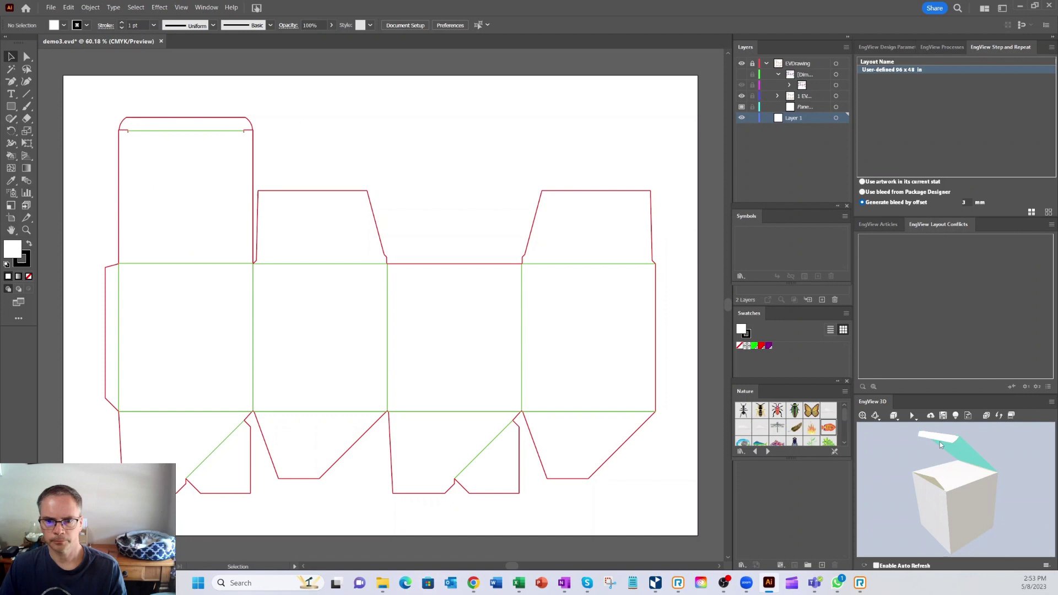
- Place the Butterfly symbol on the centre front panel and enlarge it upward
left_click(813, 411)
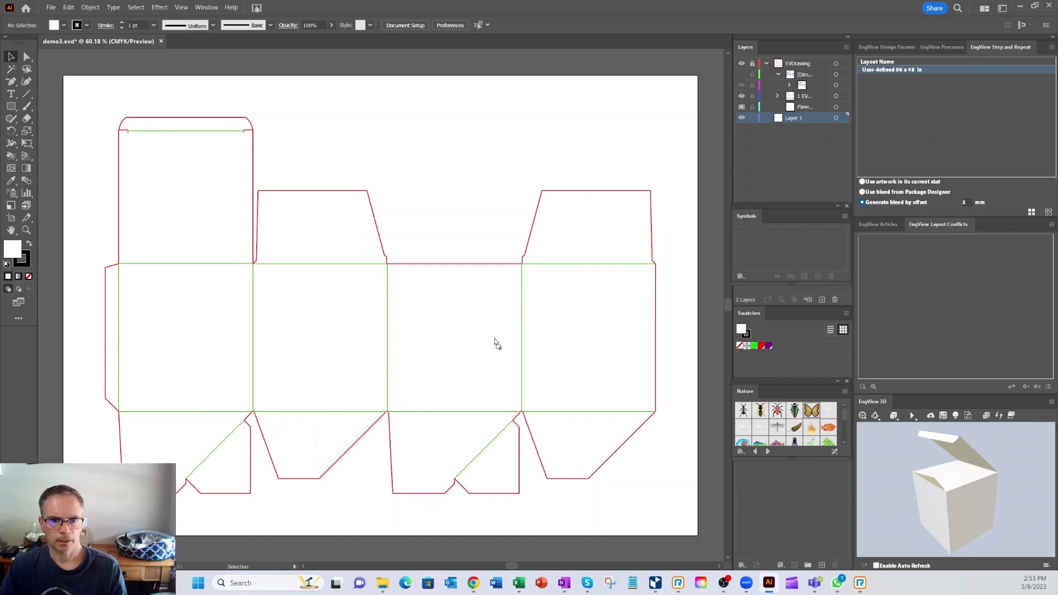
left_click_drag(494, 343, 393, 268)
left_click_drag(451, 336, 513, 320)
left_click_drag(486, 315, 479, 301)
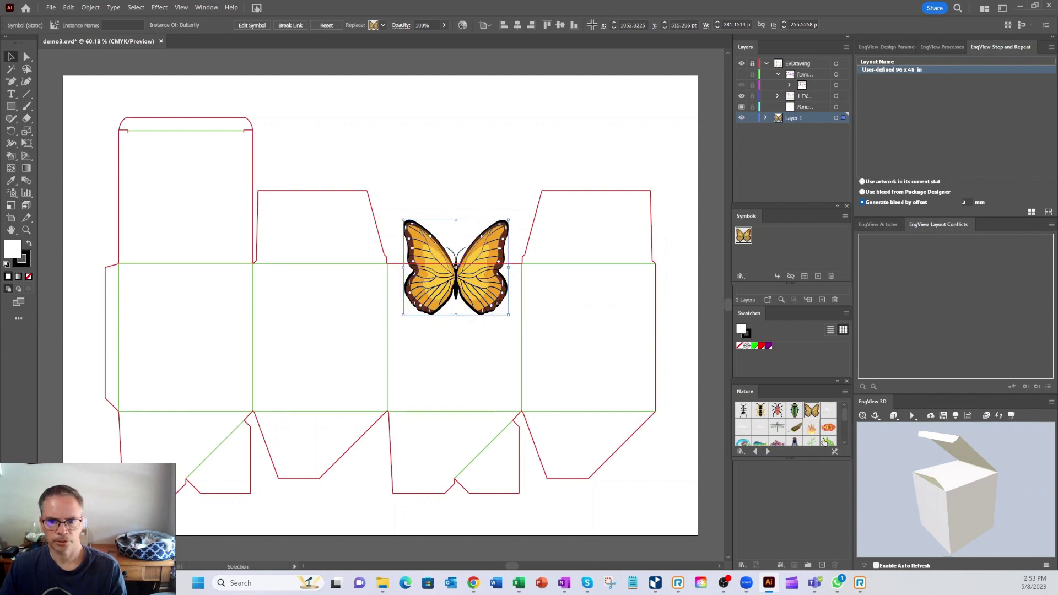
- Add the Fish symbol below the butterfly, enlarged to about 292 x 205 pt
left_click_drag(827, 429, 404, 326)
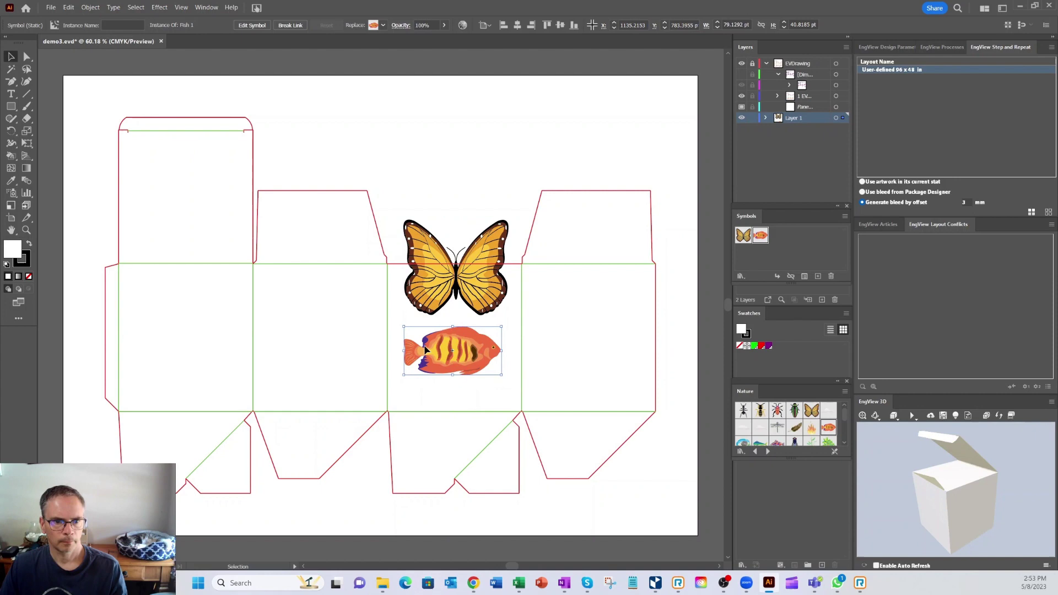
mouse_move(502, 376)
left_mouse_down()
mouse_move(512, 406)
mouse_move(486, 372)
left_mouse_up()
left_click(519, 303)
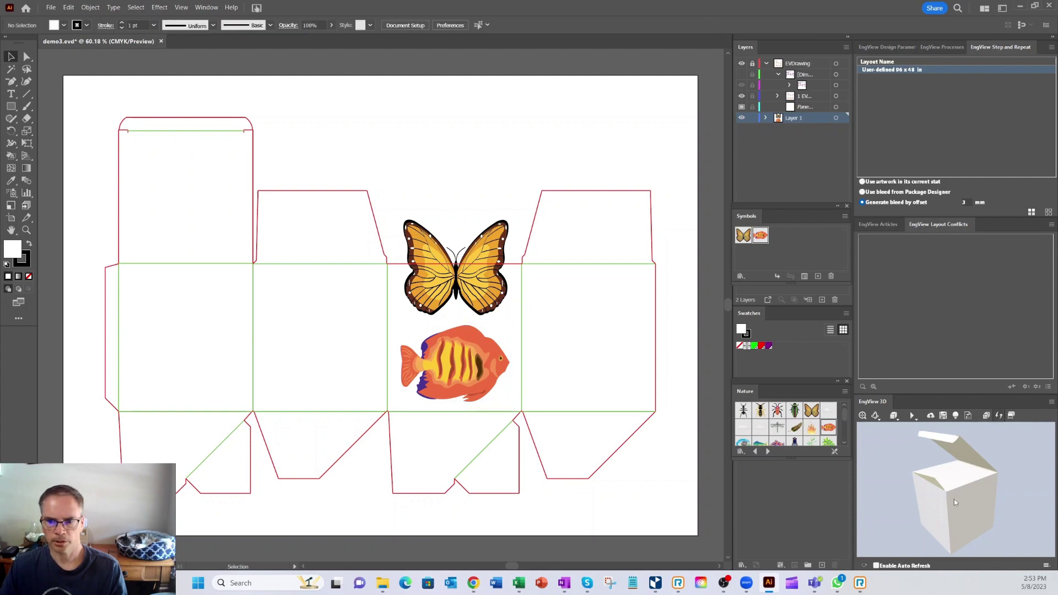
- Copy the butterfly onto the carton's top lid panel using the 3D preview
left_click_drag(947, 505, 941, 560)
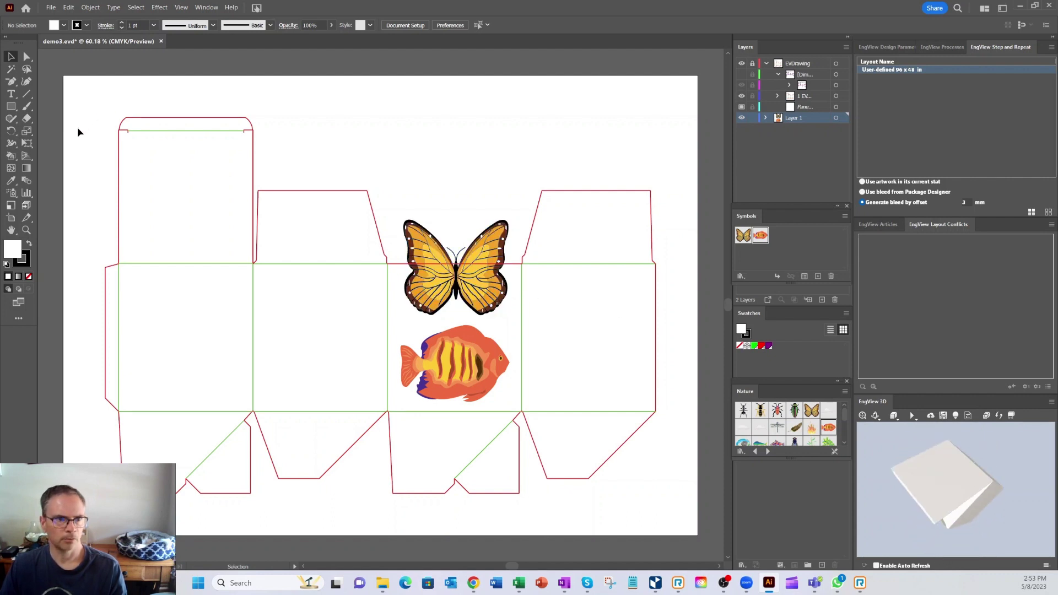
left_click_drag(937, 458, 882, 458)
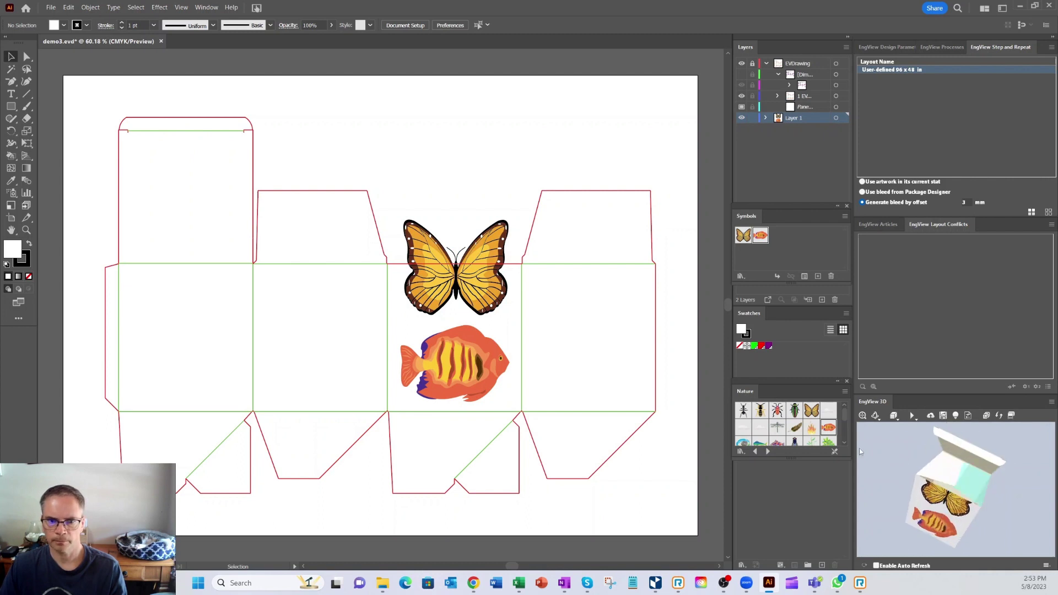
left_click(466, 287)
left_click(927, 512)
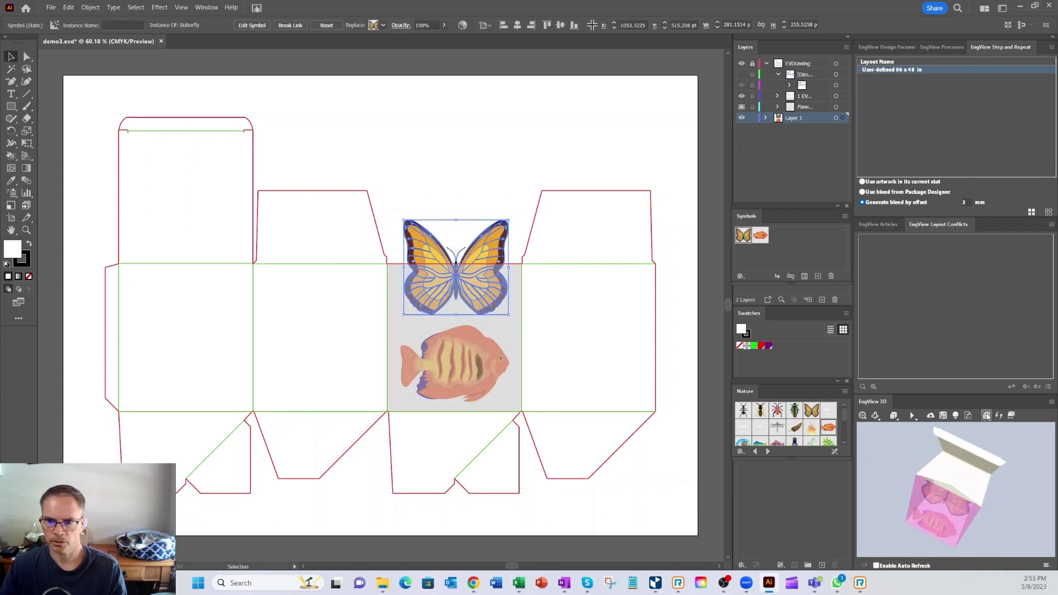
left_click_drag(977, 459, 957, 491)
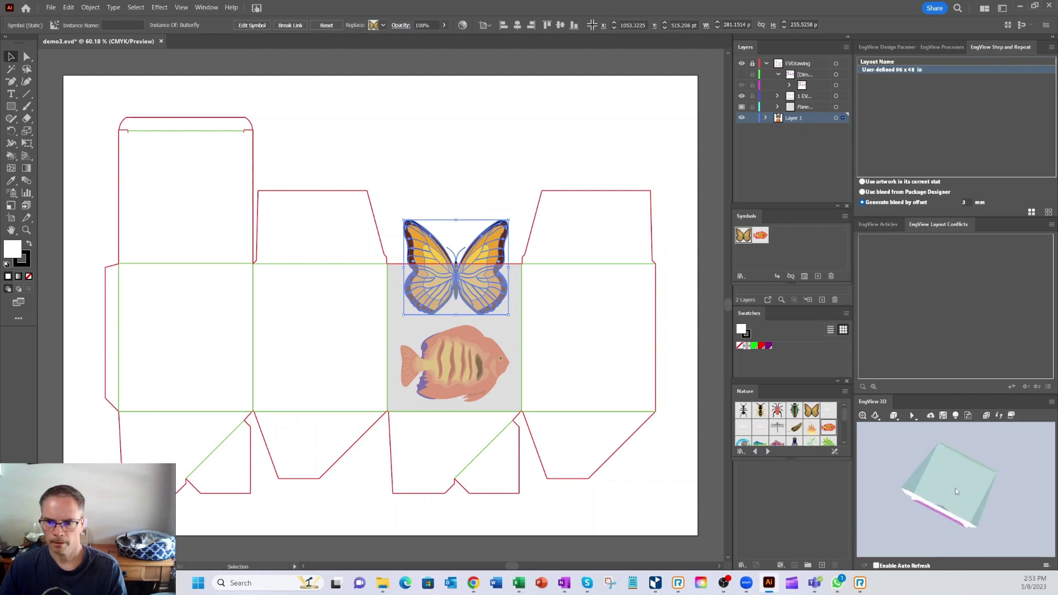
left_click(955, 488)
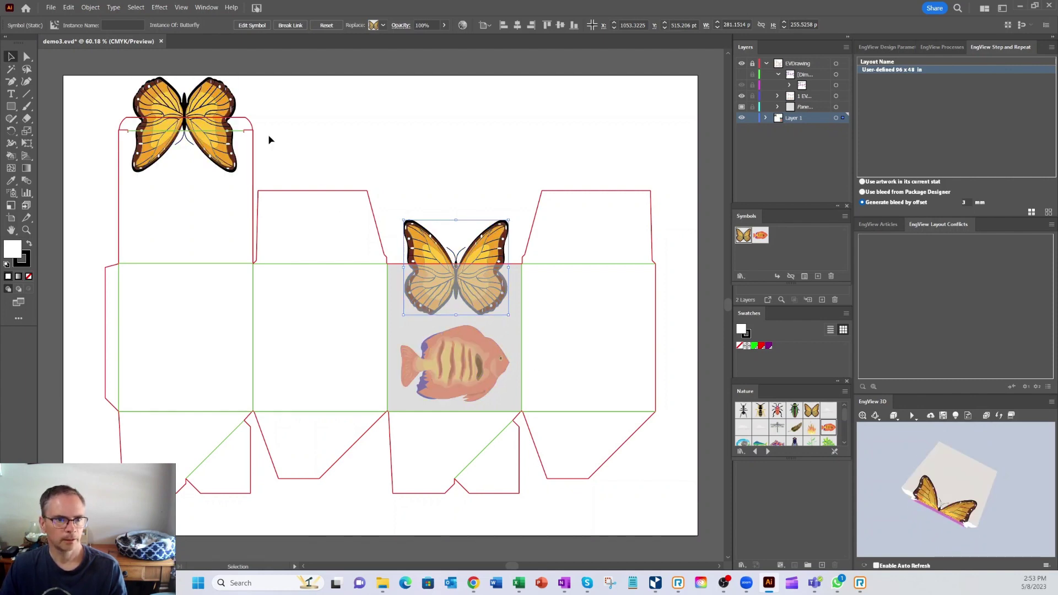
- Play the 3D folding animation in reverse and then forward to check the artwork
left_click_drag(904, 474, 856, 411)
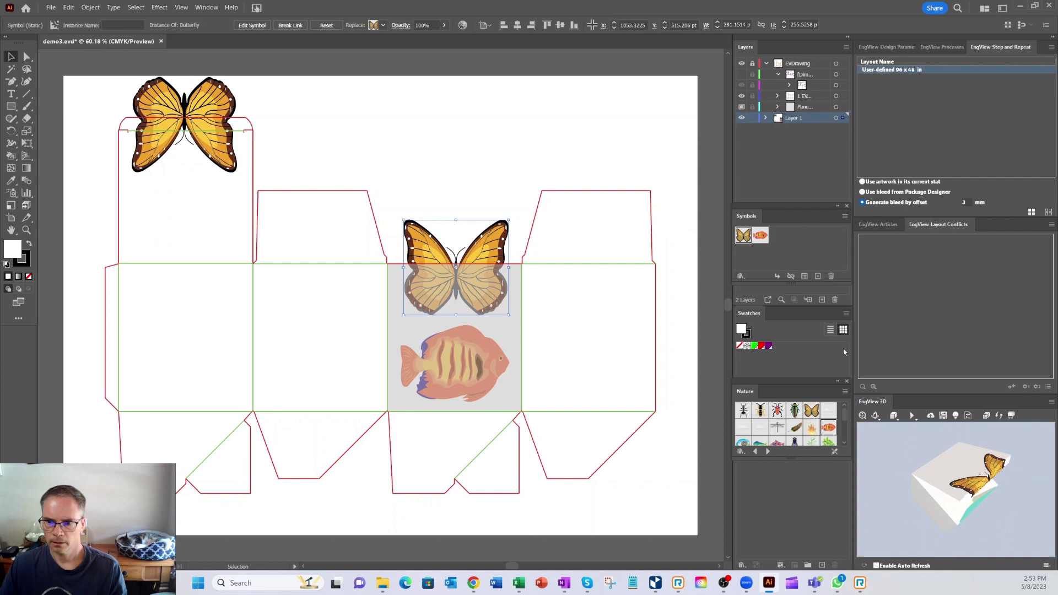
left_click(913, 417)
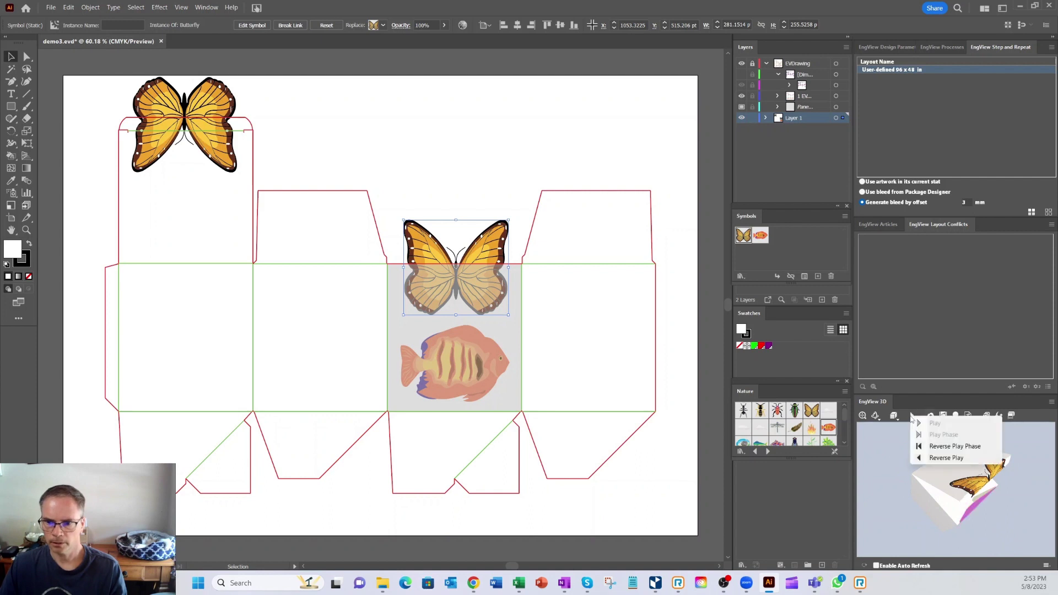
left_click(949, 449)
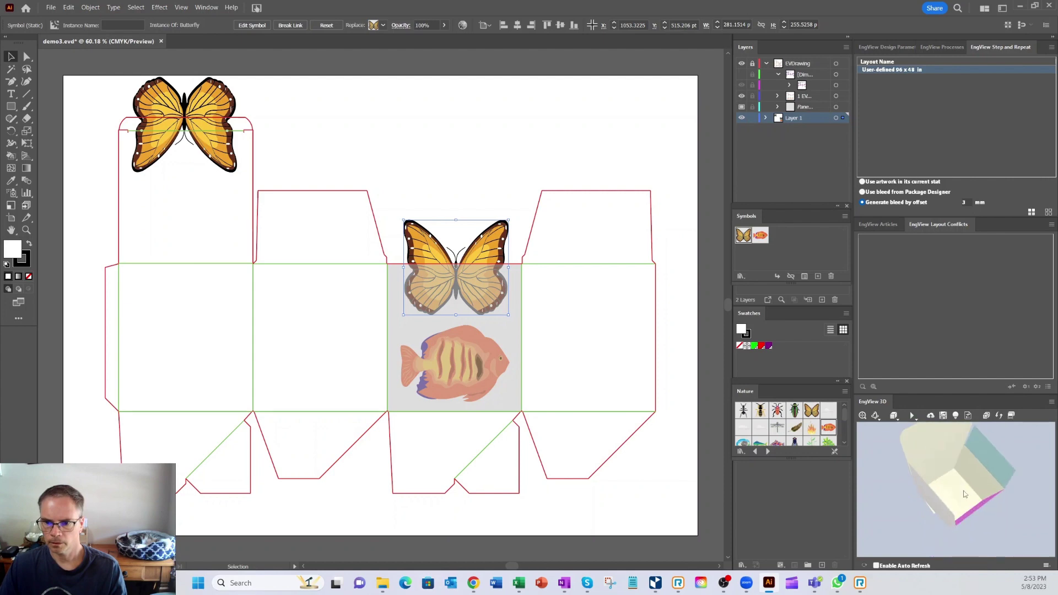
left_click(911, 418)
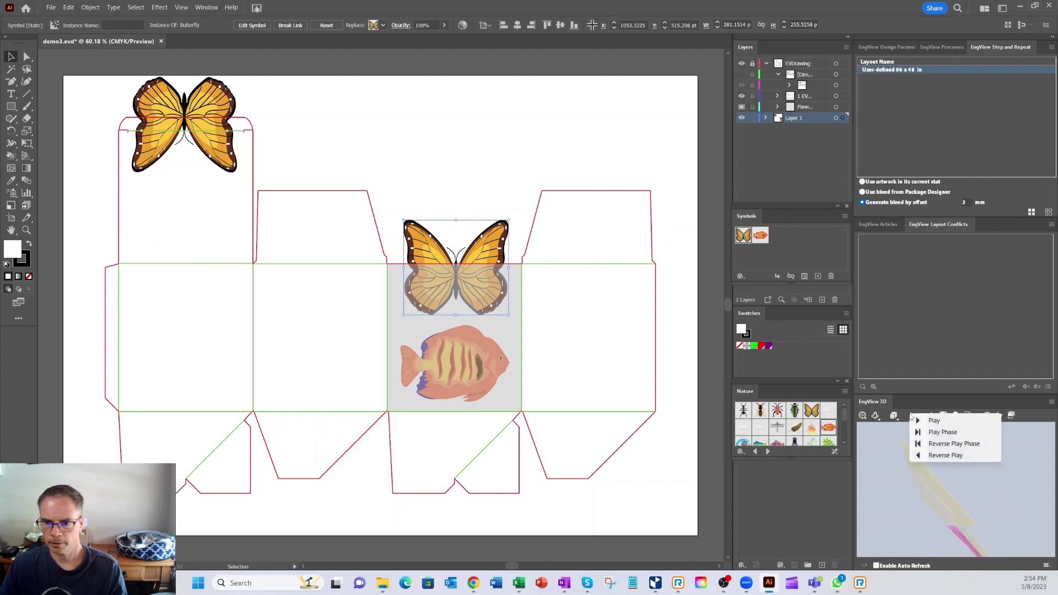
left_click(943, 434)
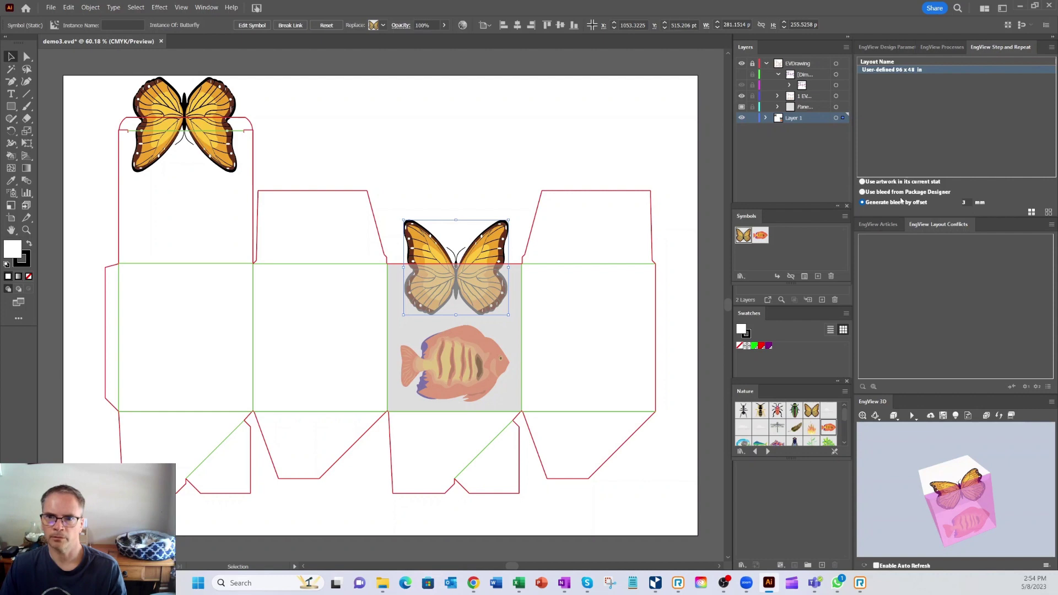
- Generate the 16-up step-and-repeat sheet from the 96 x 48 in layout
left_click(1029, 214)
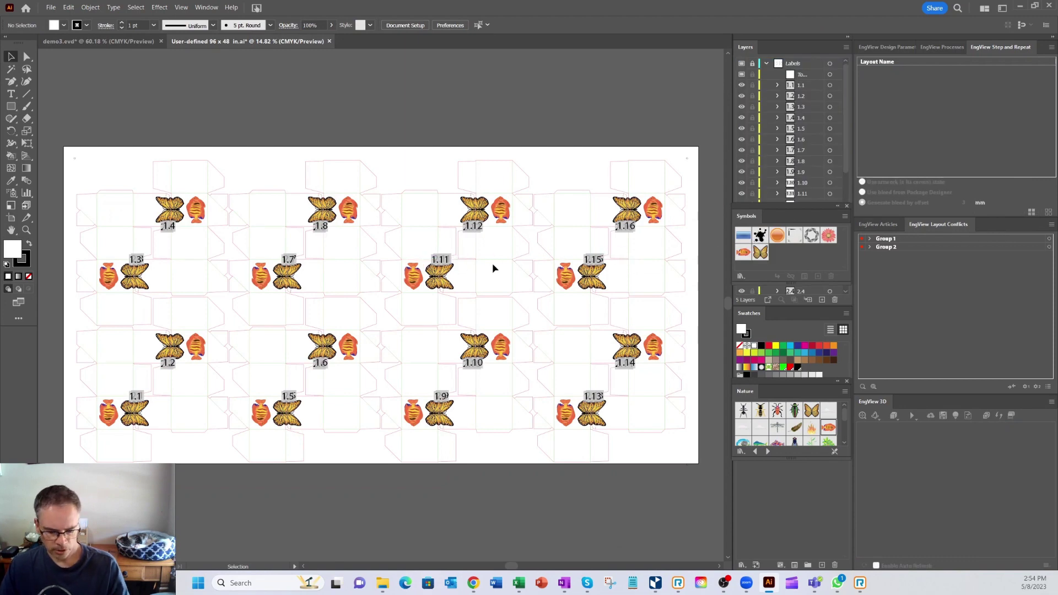
- Zoom to 100% around label 1.16 and resolve the first group's label conflict
left_click(27, 230)
left_click(631, 207)
left_click(636, 202)
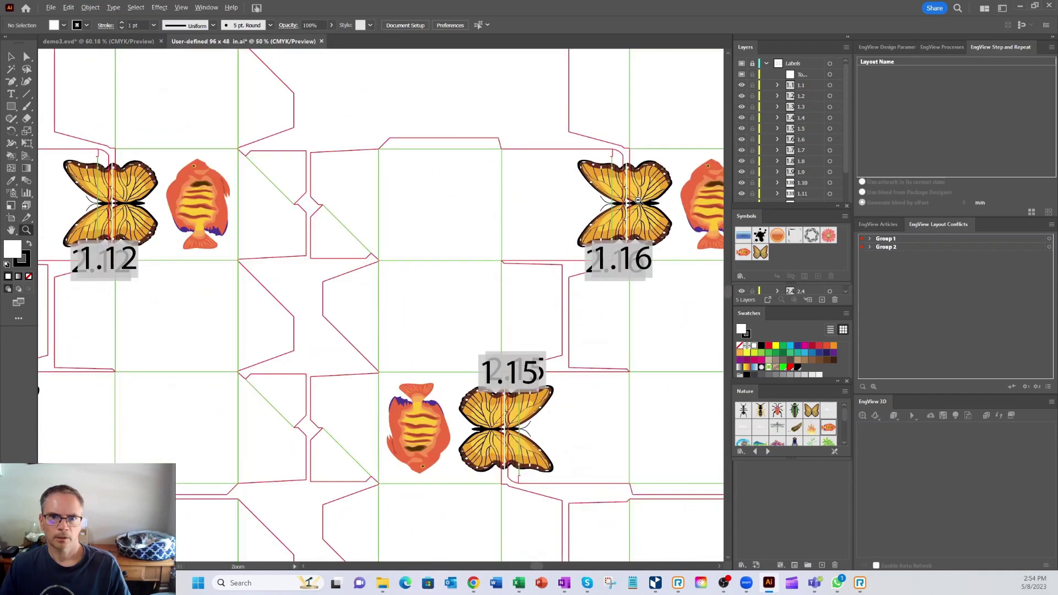
left_click(638, 200)
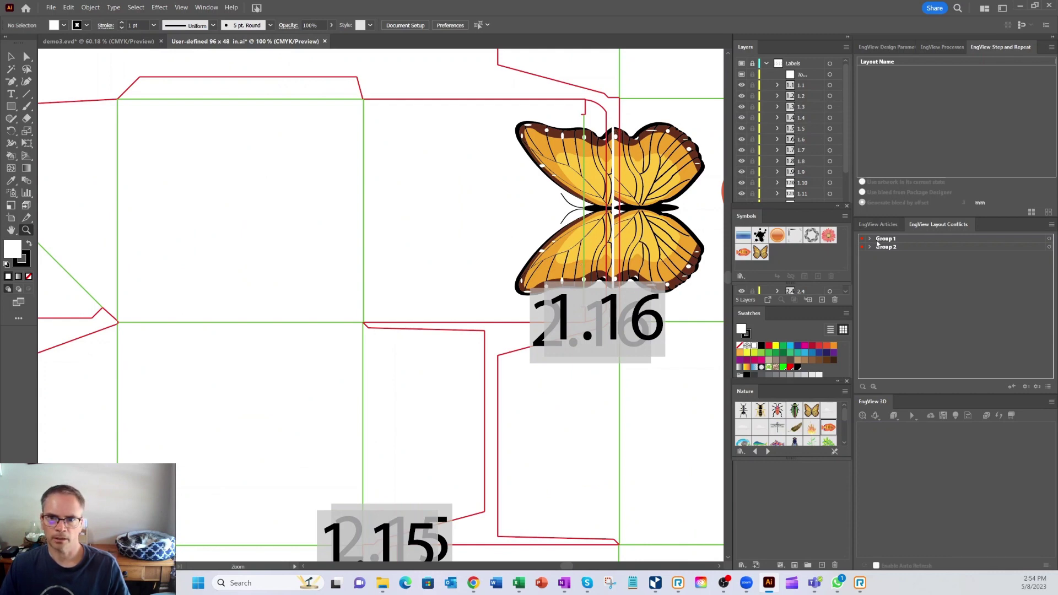
left_click(1049, 241)
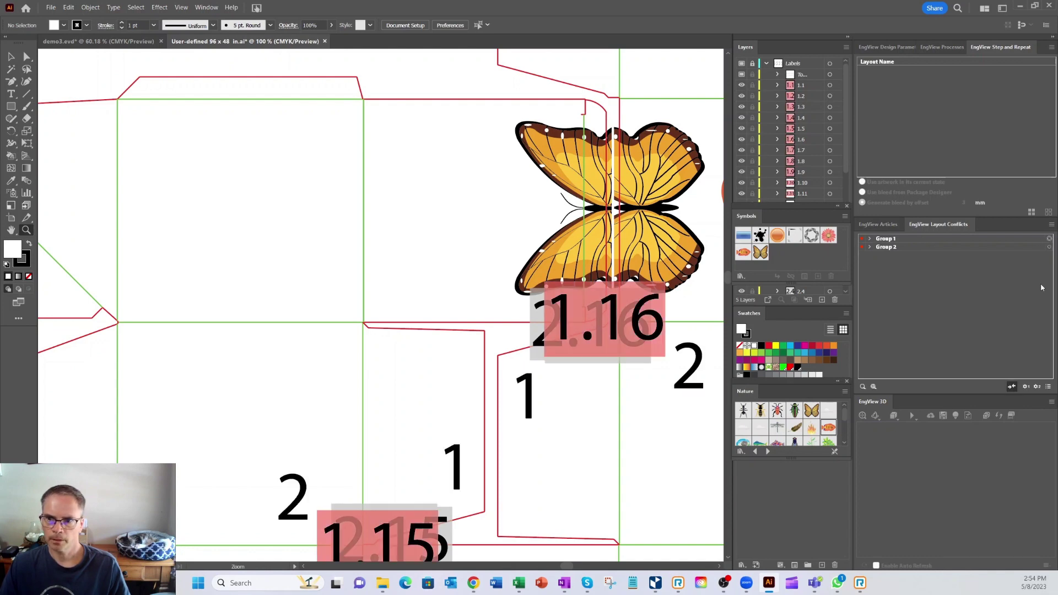
left_click(1027, 387)
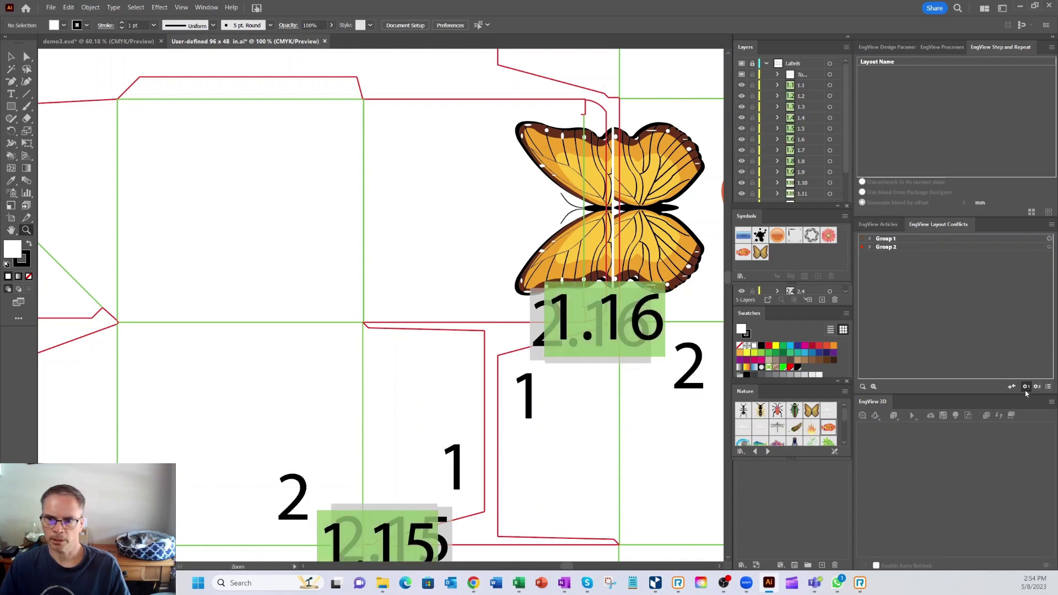
- Resolve the second group's conflict between labels 2.16 and 2.15, then hide the conflict labels
left_click(1050, 247)
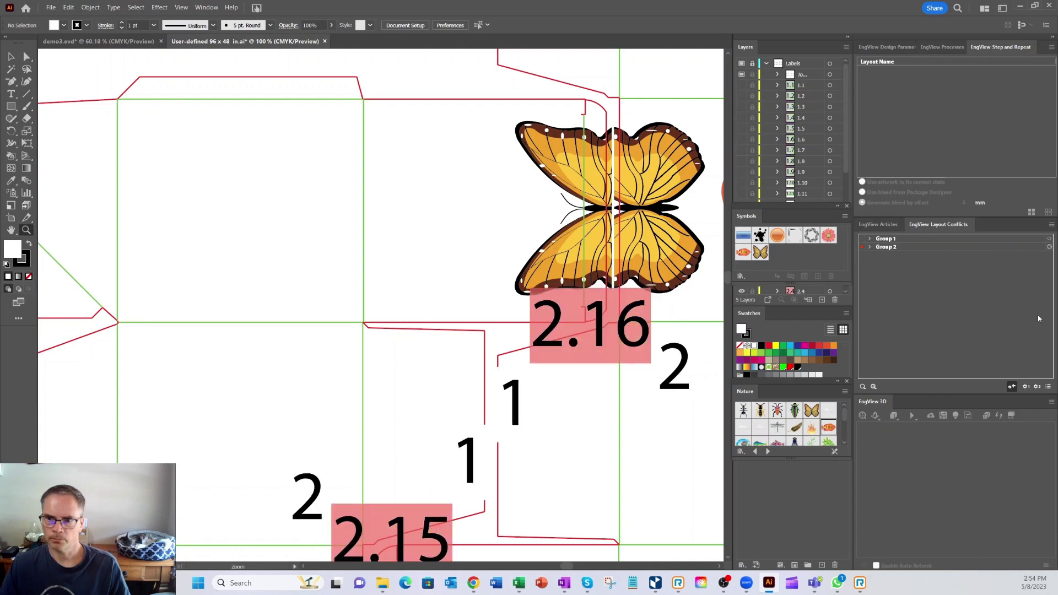
left_click(1038, 388)
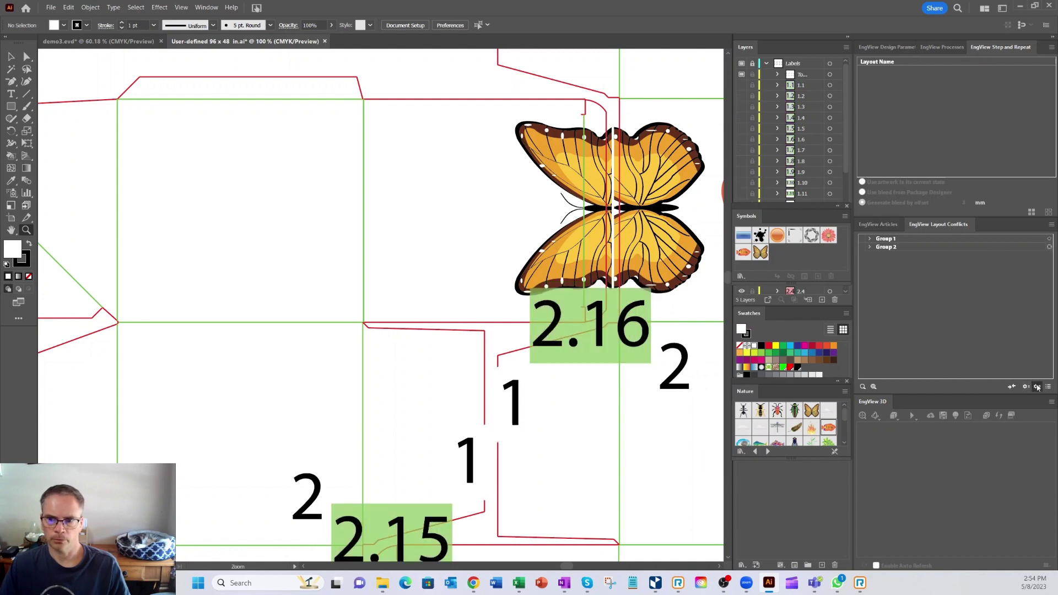
left_click(1048, 247)
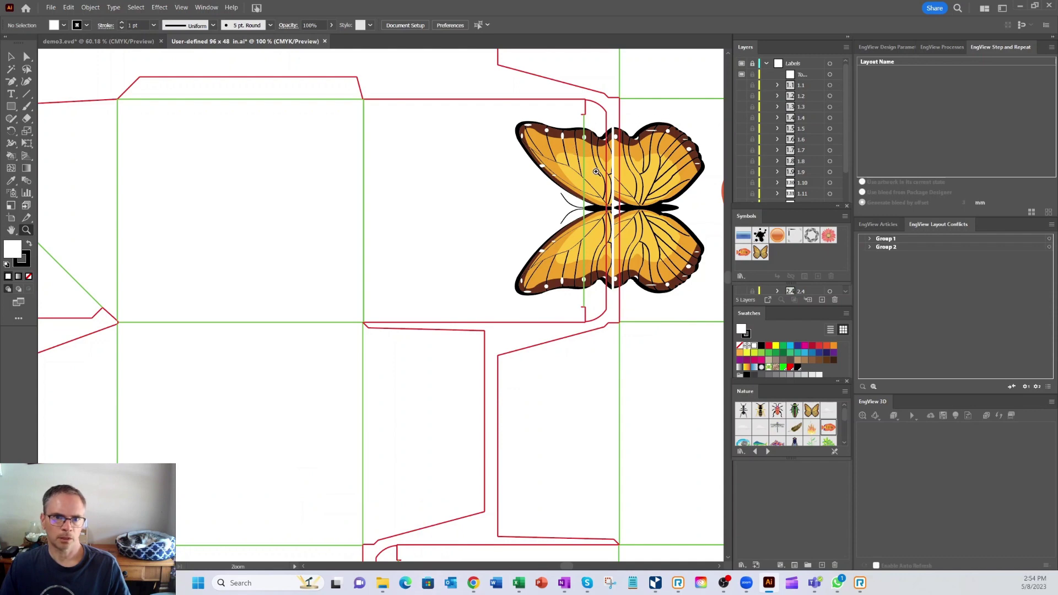
- Zoom out to fit the whole 16-up sheet with butterfly and fish artwork on screen
left_click(873, 387)
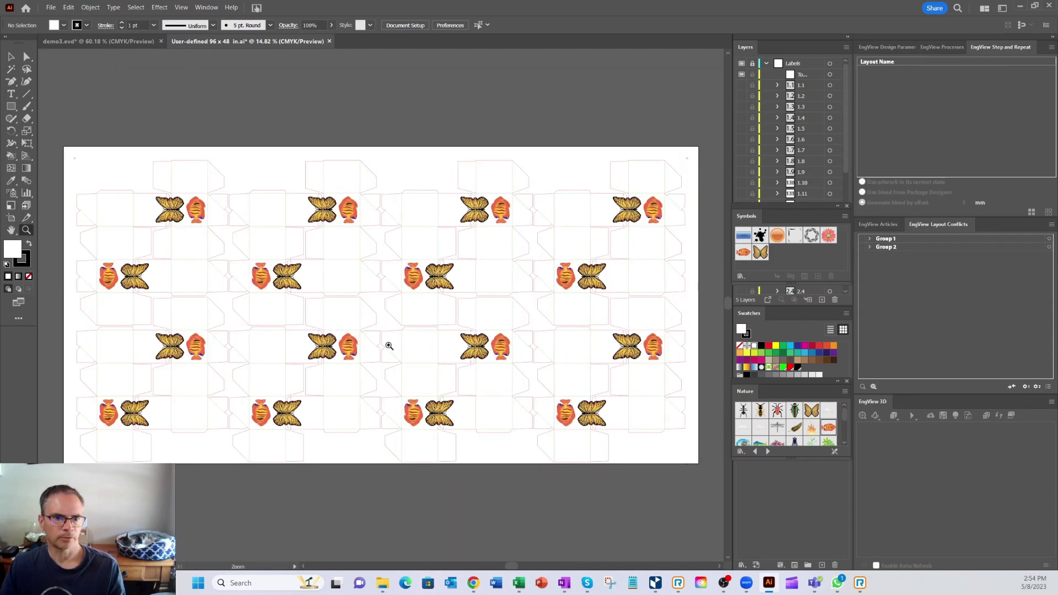